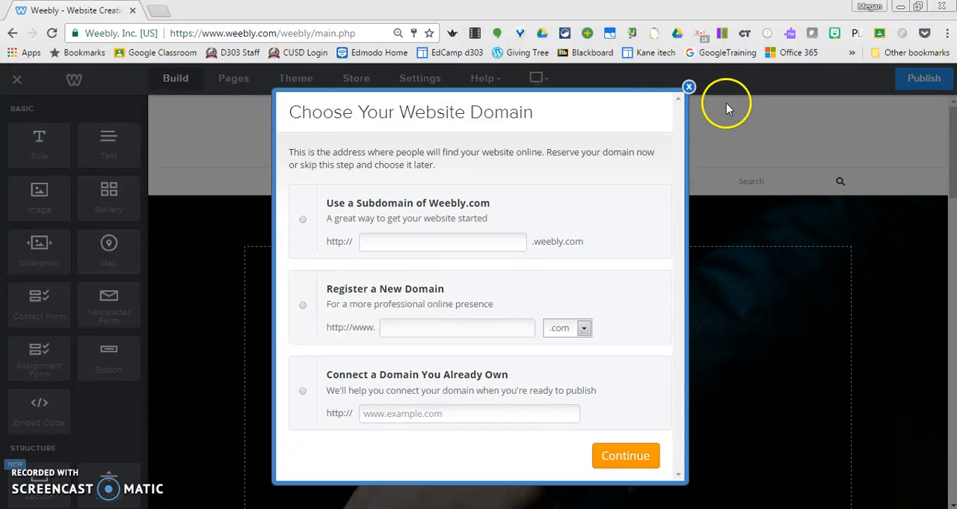
# Dismiss the website domain prompt without choosing a domain and go to the site's Shop page for editing
pyautogui.click(689, 86)
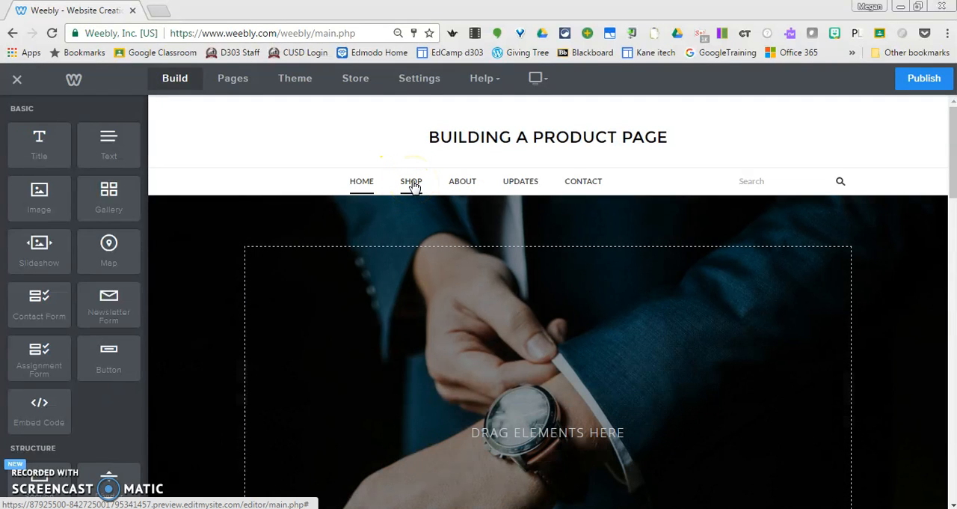
pyautogui.click(411, 182)
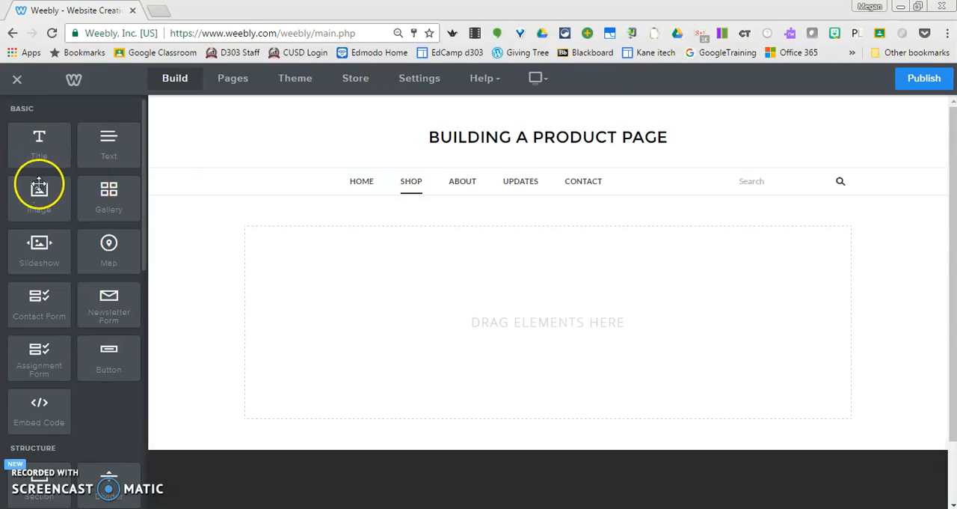
# Add an image element to the empty Shop page and upload the Backpack 1 picture from the Desktop folder
pyautogui.moveTo(43, 188); pyautogui.dragTo(382, 316)
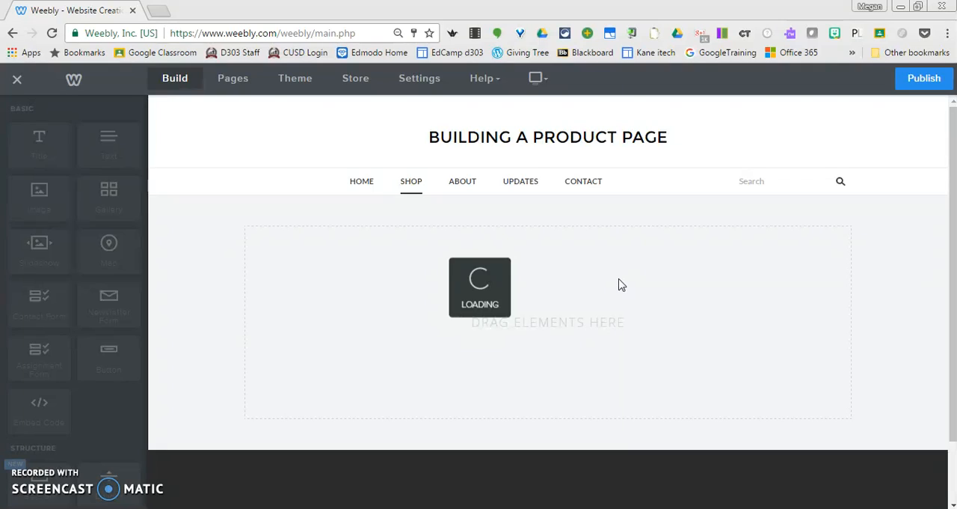
pyautogui.click(567, 278)
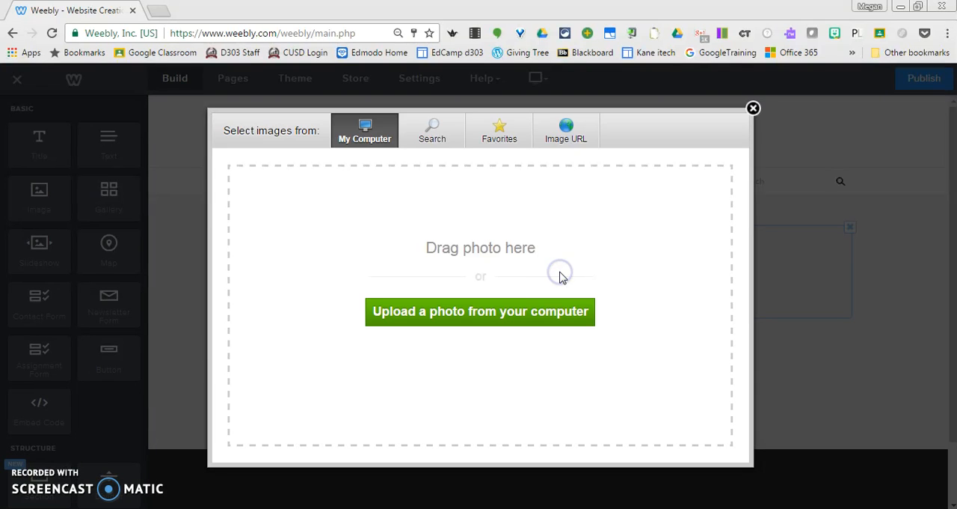
pyautogui.click(451, 316)
pyautogui.click(562, 314)
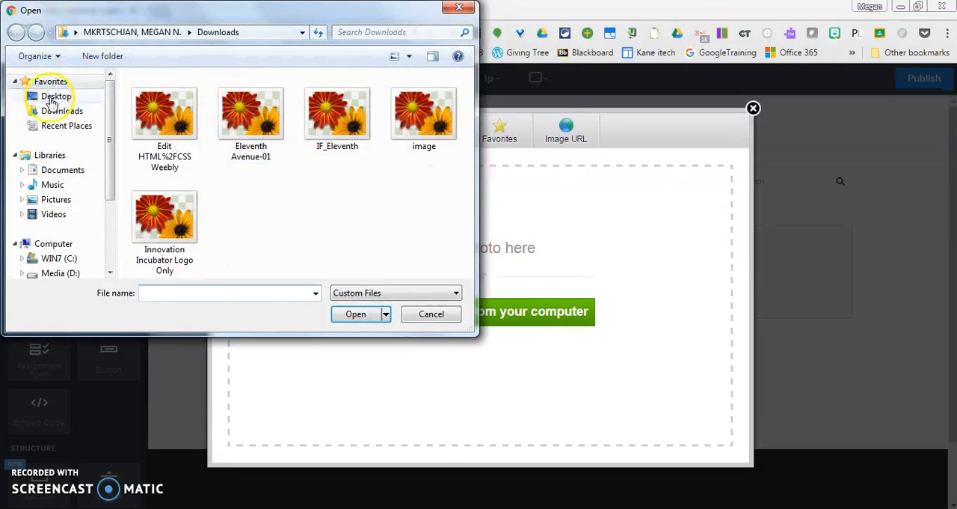
pyautogui.click(56, 96)
pyautogui.click(467, 274)
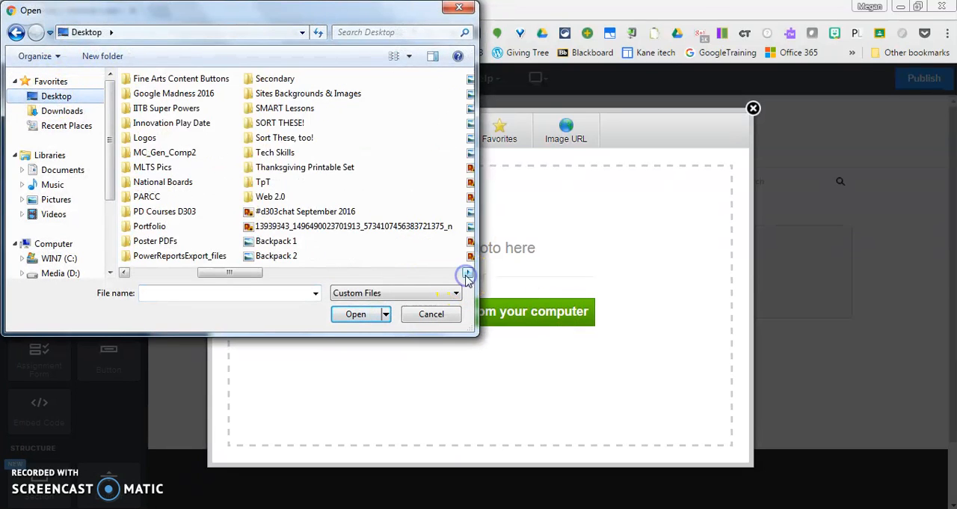
pyautogui.click(467, 274)
pyautogui.click(153, 241)
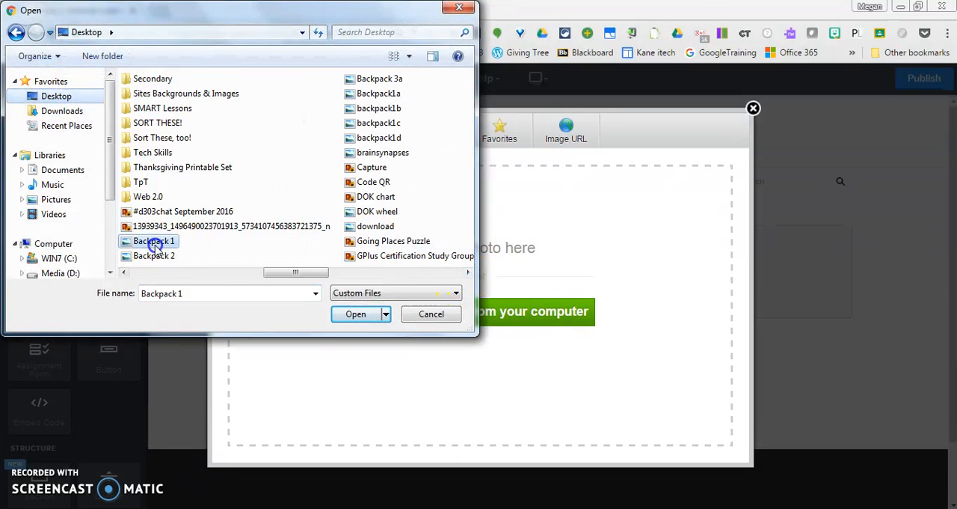
pyautogui.click(357, 314)
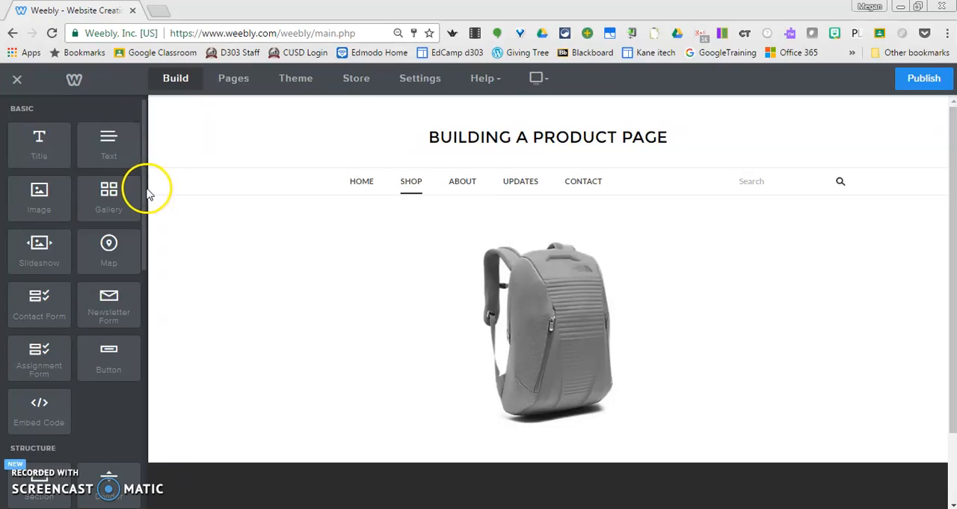
# Place a spacer to the right of the backpack picture and add an empty image element in a column between them
pyautogui.moveTo(143, 188); pyautogui.dragTo(146, 267)
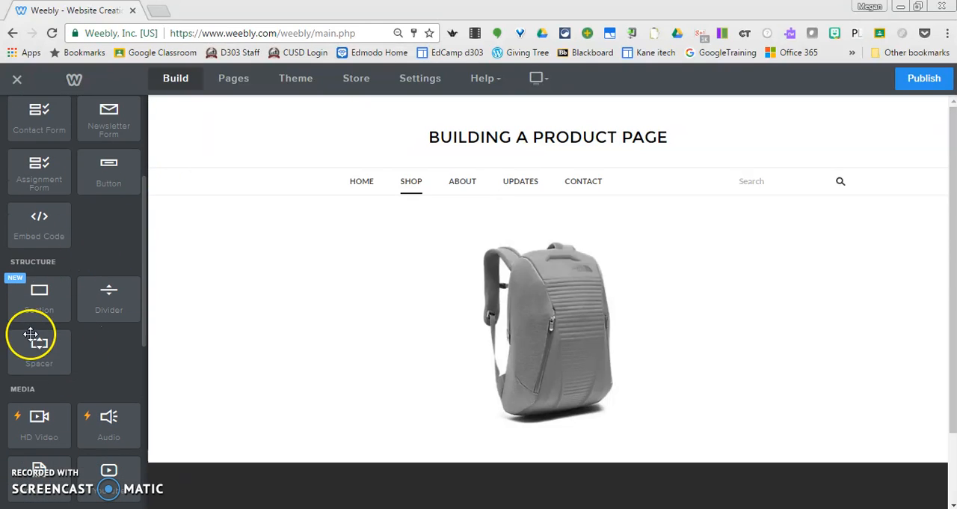
pyautogui.moveTo(39, 346); pyautogui.dragTo(855, 331)
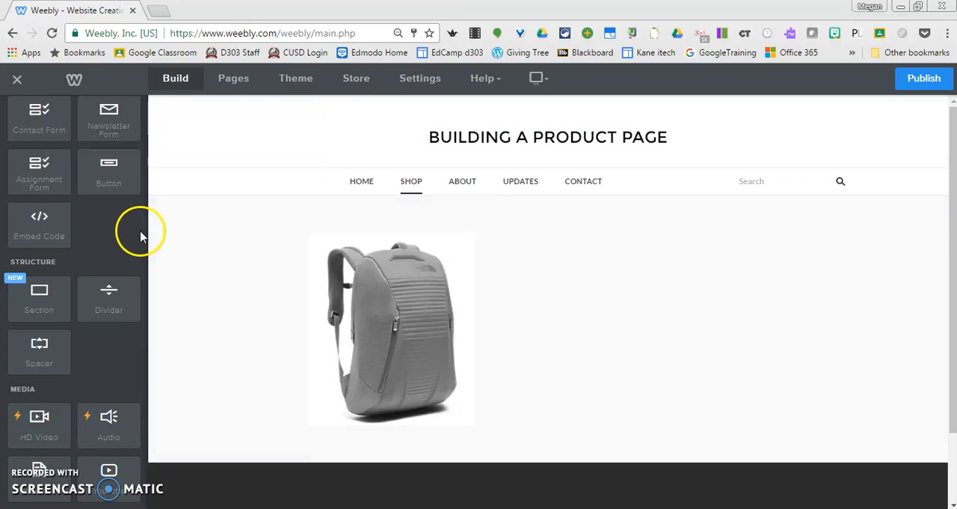
pyautogui.moveTo(145, 231); pyautogui.dragTo(149, 101)
pyautogui.scroll(-1, 58, 184)
pyautogui.scroll(2, 52, 165)
pyautogui.scroll(-1, 48, 162)
pyautogui.moveTo(38, 175); pyautogui.dragTo(703, 326)
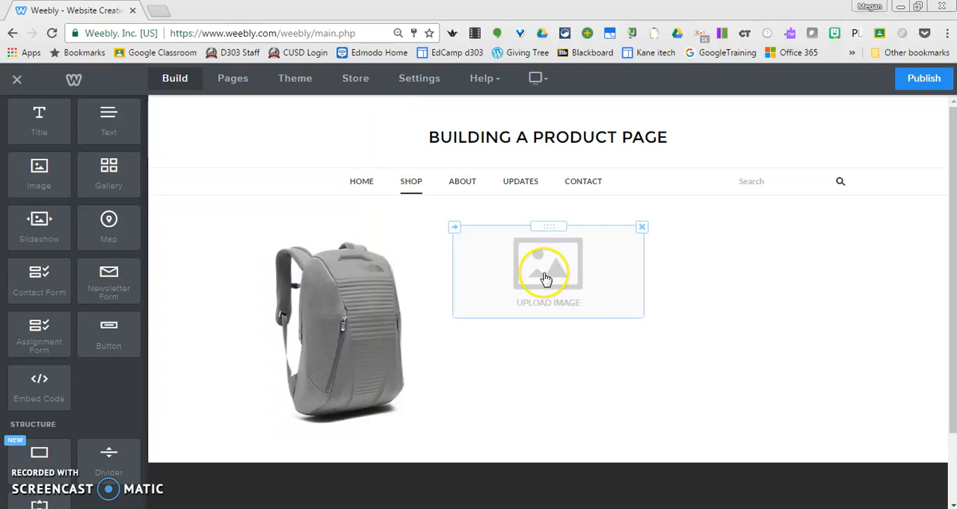
pyautogui.moveTo(547, 276); pyautogui.dragTo(748, 324)
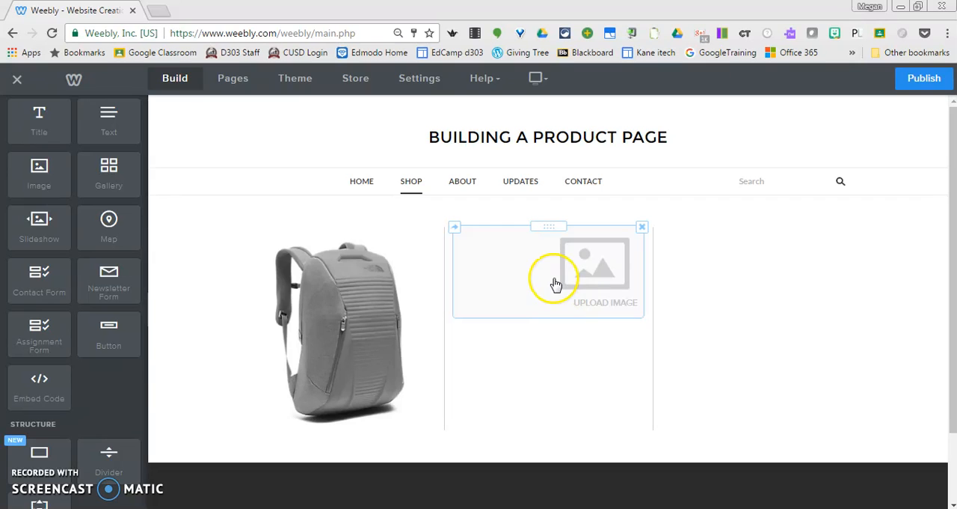
# Upload the Backpack 2 picture from the Desktop folder into the empty image placeholder in the middle column
pyautogui.click(566, 278)
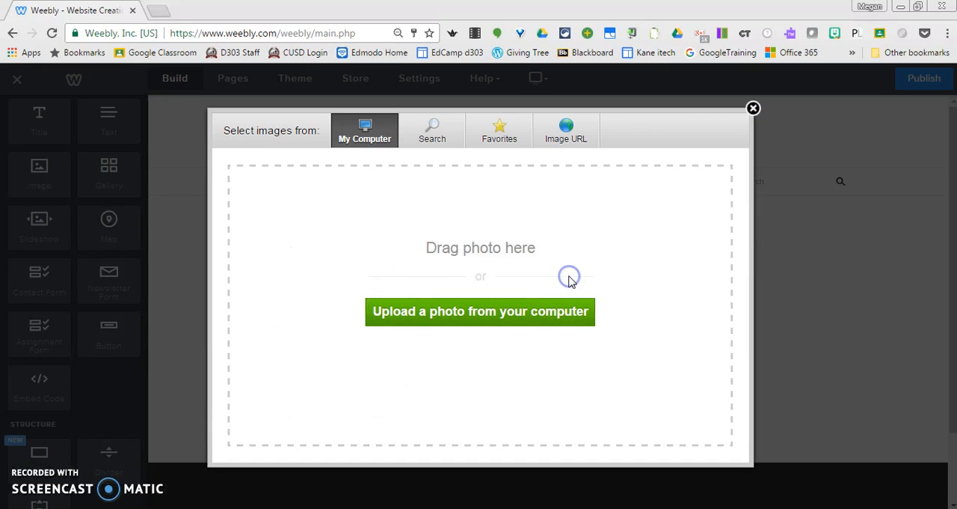
pyautogui.click(467, 324)
pyautogui.click(421, 260)
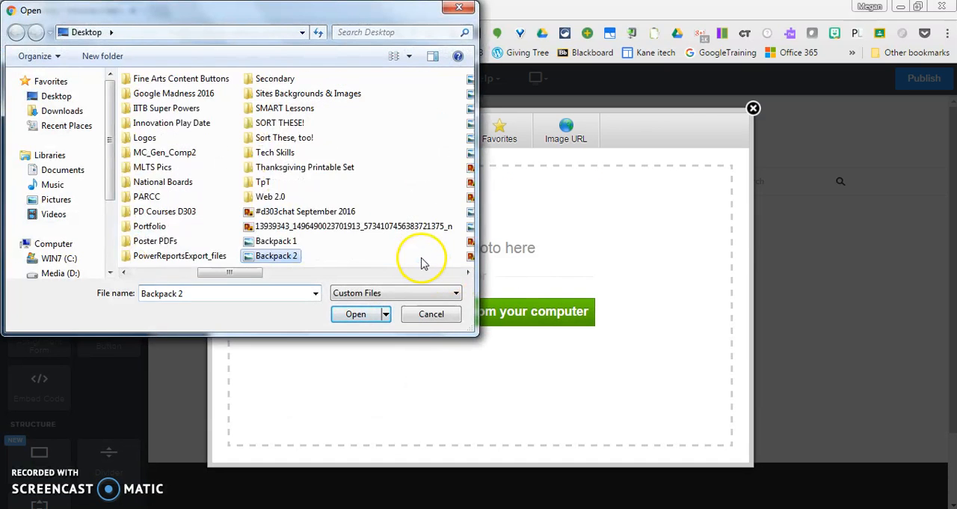
pyautogui.click(359, 315)
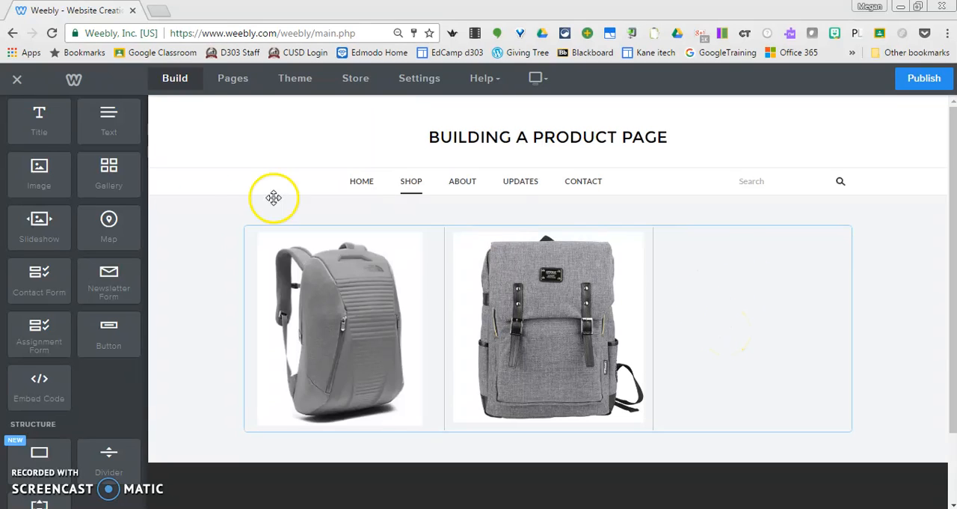
# Add a slideshow element to the right of the second backpack and choose the Thumbnails on Bottom style
pyautogui.moveTo(39, 222); pyautogui.dragTo(746, 308)
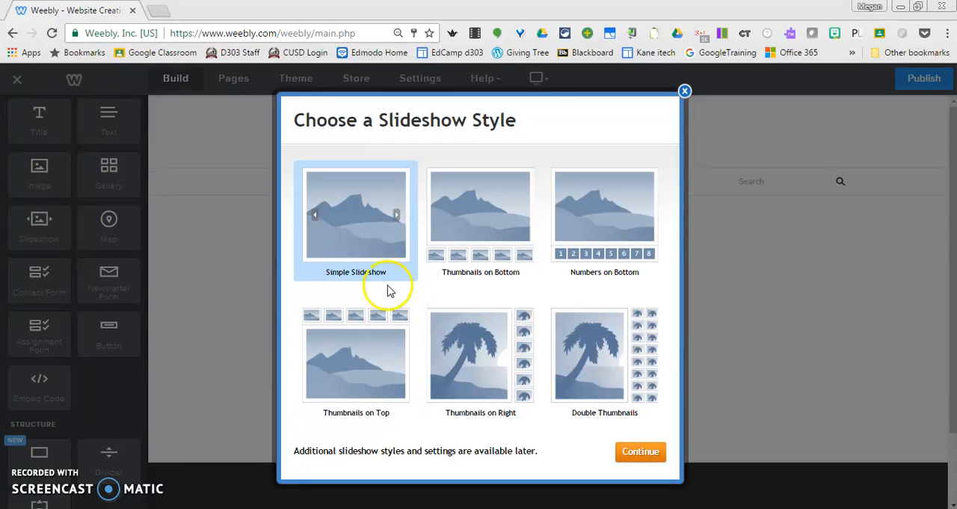
pyautogui.click(490, 201)
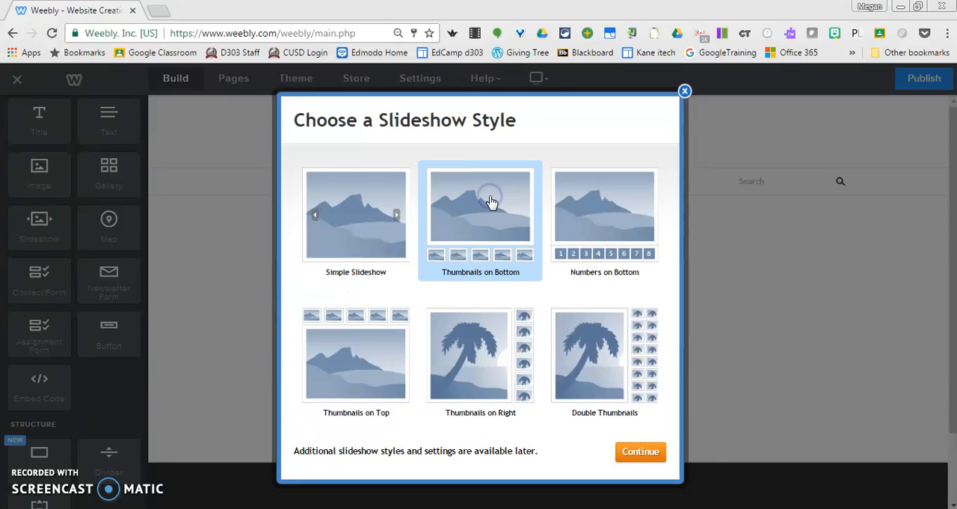
pyautogui.click(642, 451)
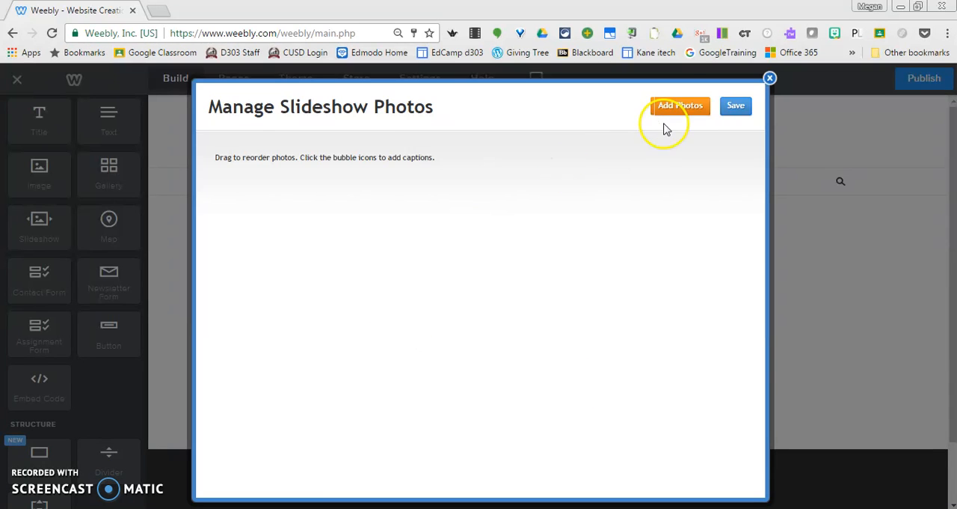
# Add the photos Backpack1a, backpack1b, backpack1c and backpack1d to the slideshow and save it
pyautogui.click(681, 105)
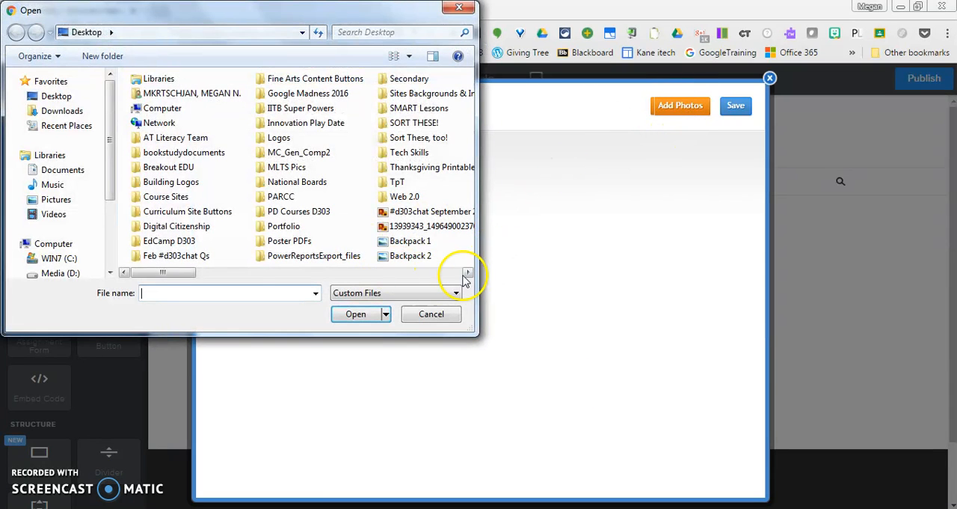
pyautogui.click(467, 275)
pyautogui.click(467, 275)
pyautogui.click(383, 91)
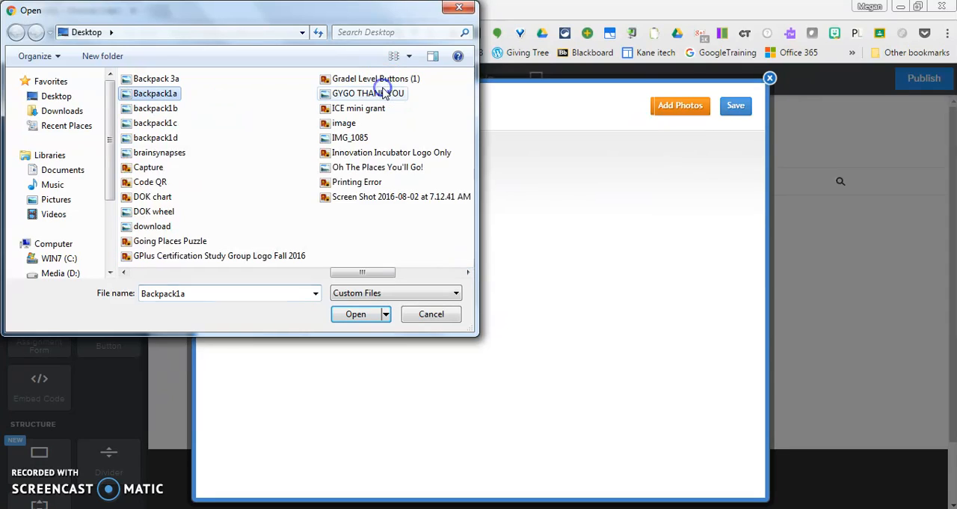
pyautogui.hotkey('shift', 'Down')
pyautogui.hotkey('shift', 'Down')
pyautogui.hotkey('shift', 'Down')
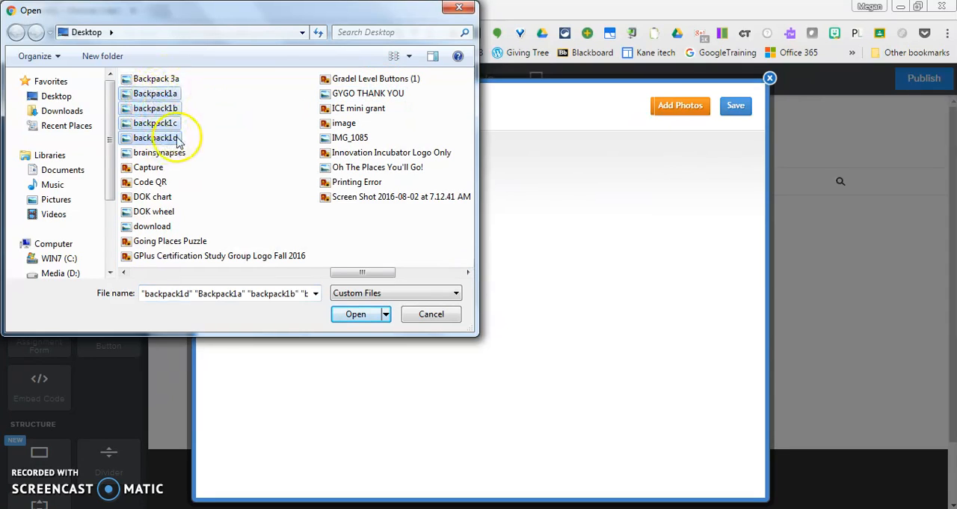
pyautogui.click(156, 97)
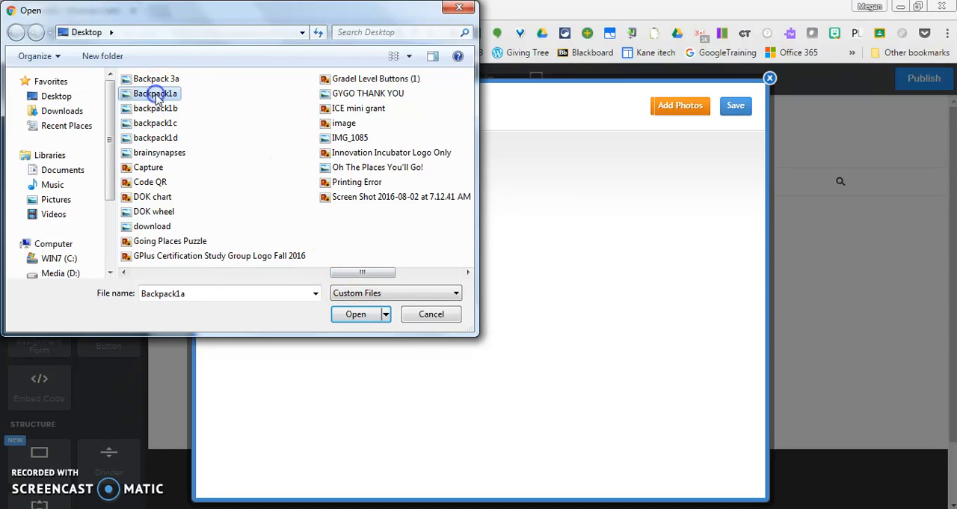
pyautogui.keyDown('shift'); pyautogui.click(157, 140); pyautogui.keyUp('shift')
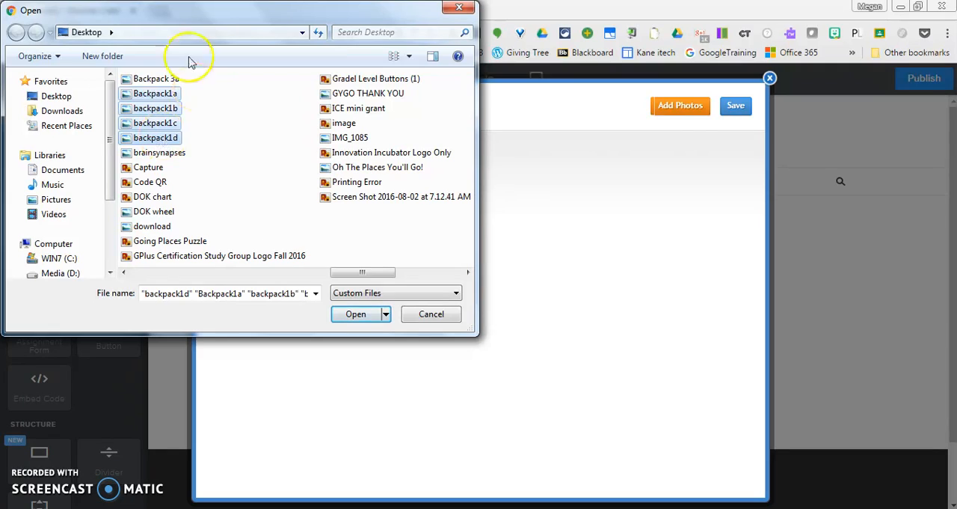
pyautogui.click(355, 312)
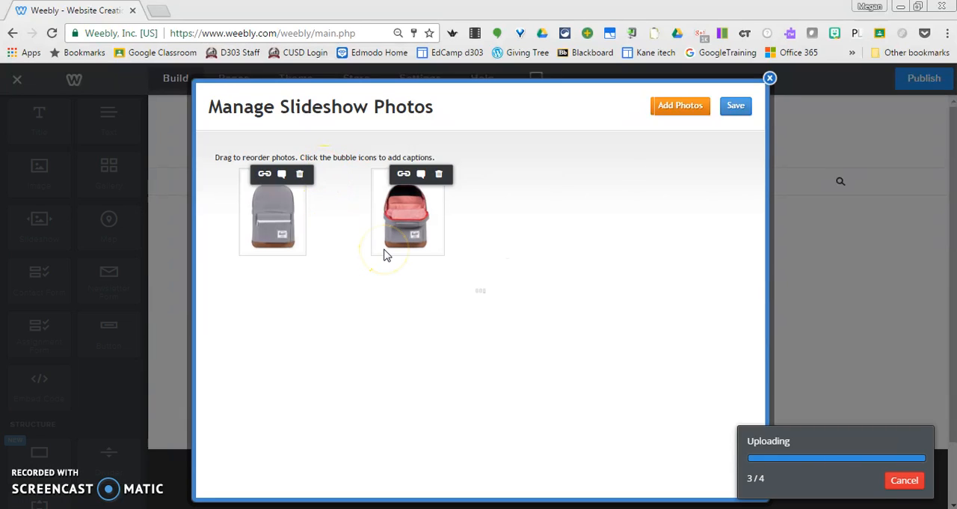
pyautogui.click(437, 294)
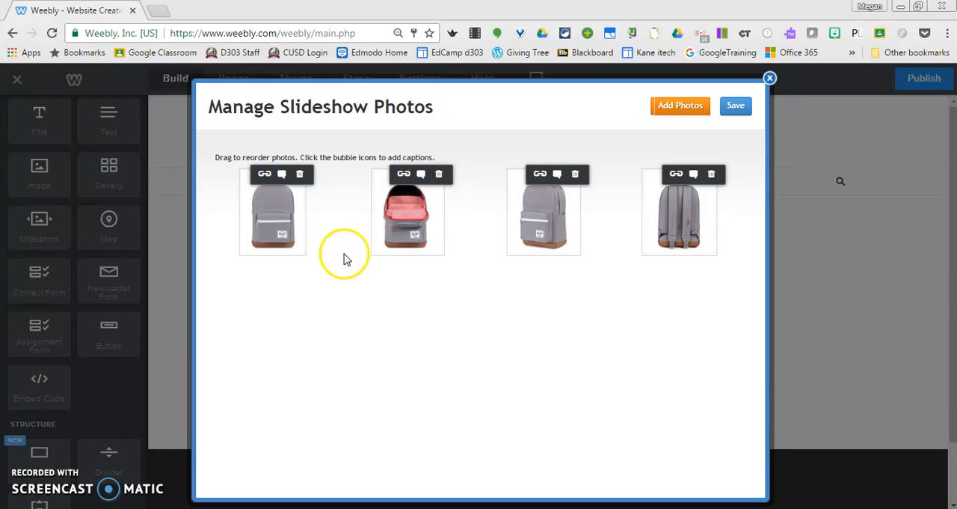
pyautogui.click(736, 106)
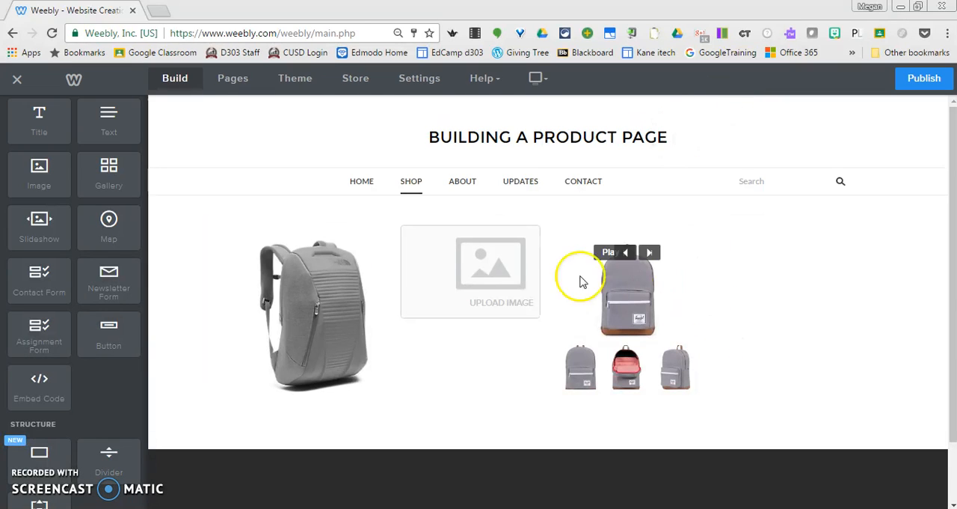
# Fill the empty image placeholder between the first backpack and the slideshow with the Backpack 2 picture from the Desktop
pyautogui.click(486, 281)
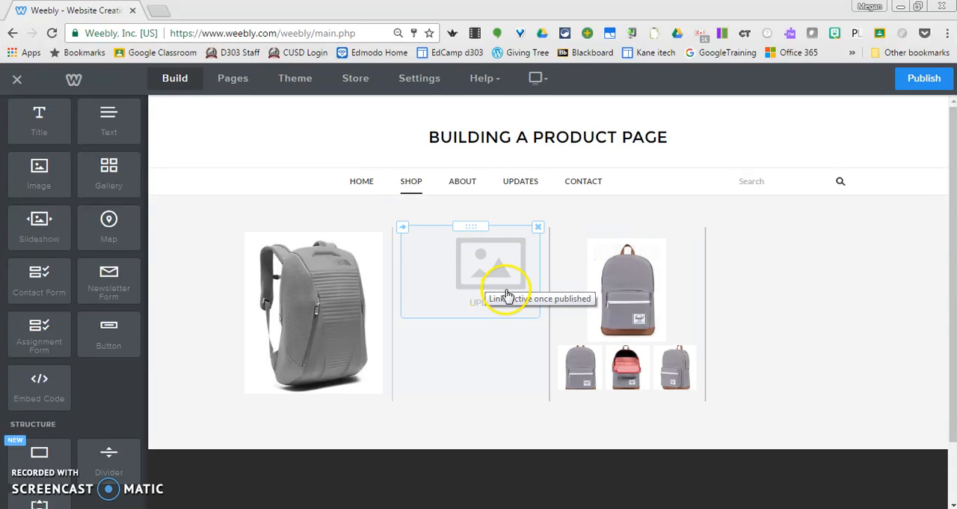
pyautogui.click(484, 270)
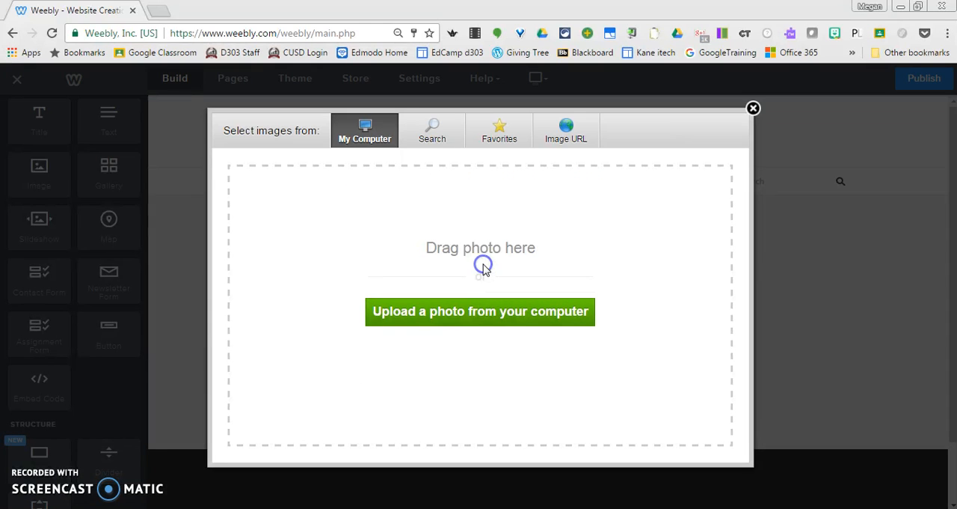
pyautogui.click(487, 314)
pyautogui.click(273, 255)
pyautogui.click(356, 314)
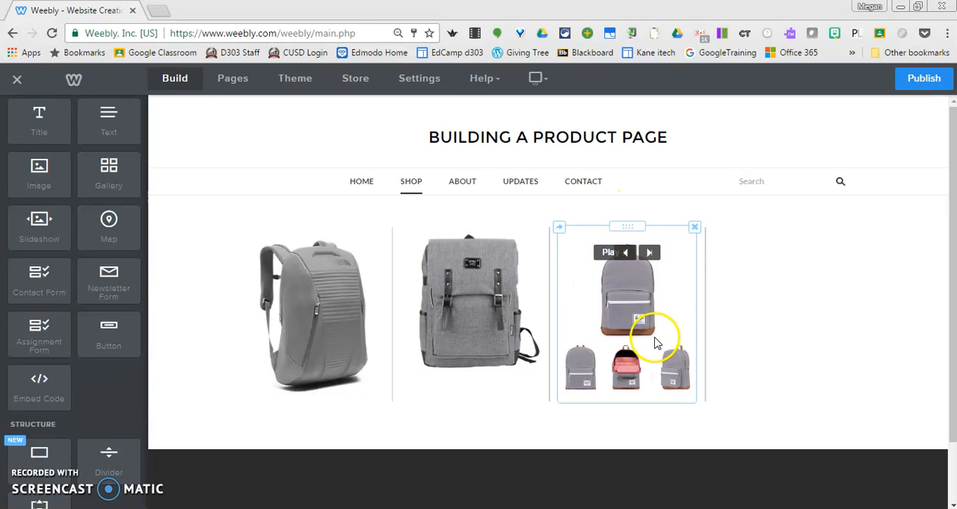
# Move the slideshow into the empty last column so that the row has three product columns
pyautogui.click(822, 316)
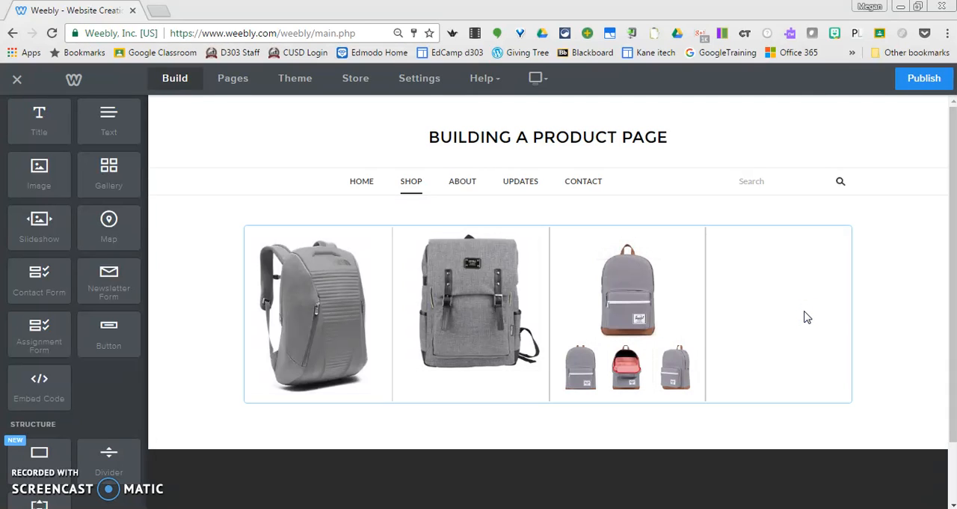
pyautogui.click(663, 252)
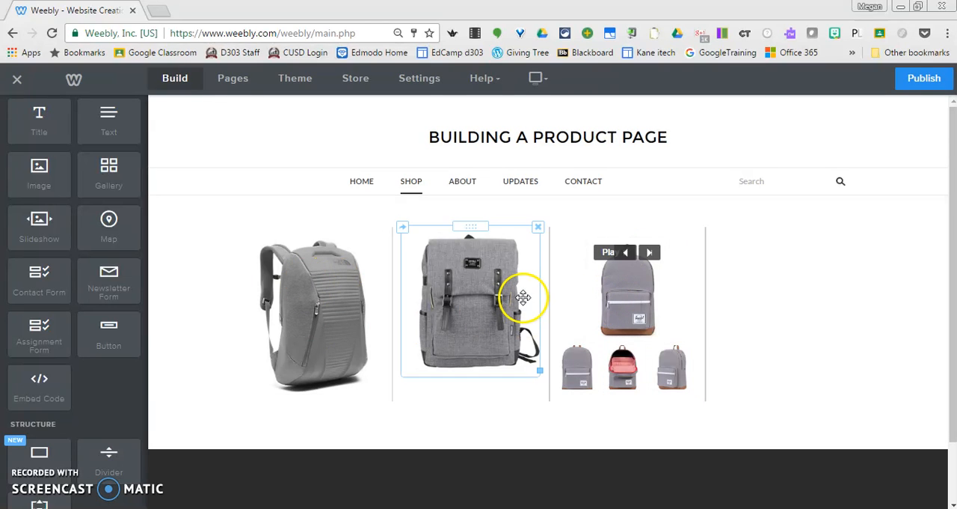
pyautogui.click(450, 210)
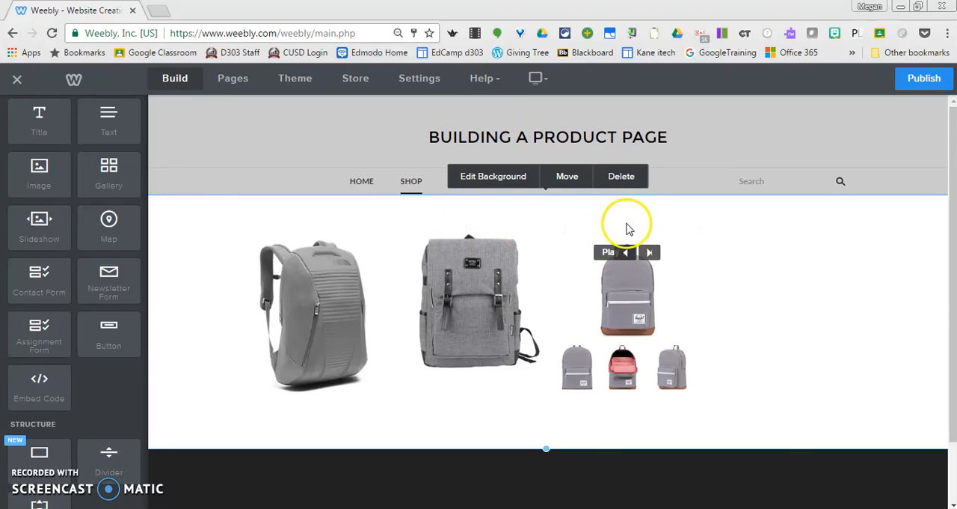
pyautogui.moveTo(627, 229); pyautogui.dragTo(731, 236)
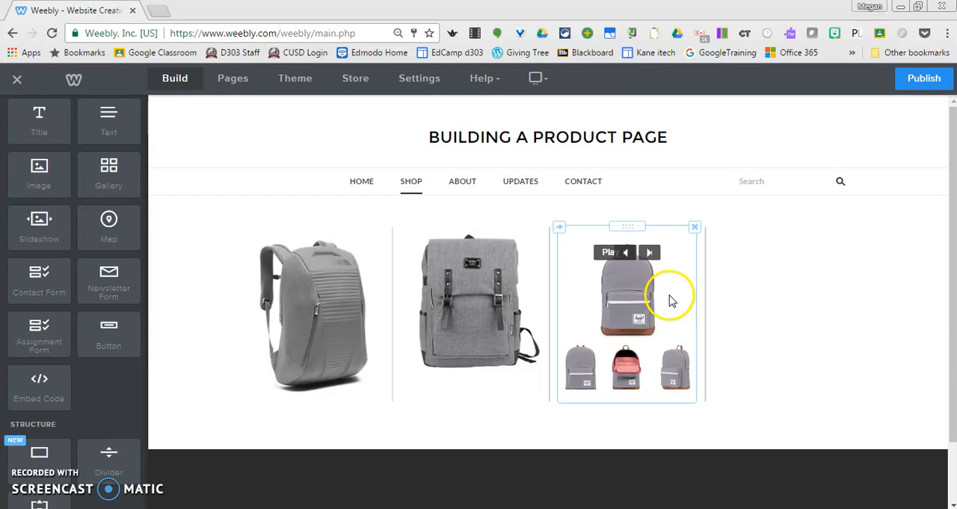
pyautogui.moveTo(633, 220); pyautogui.dragTo(753, 225)
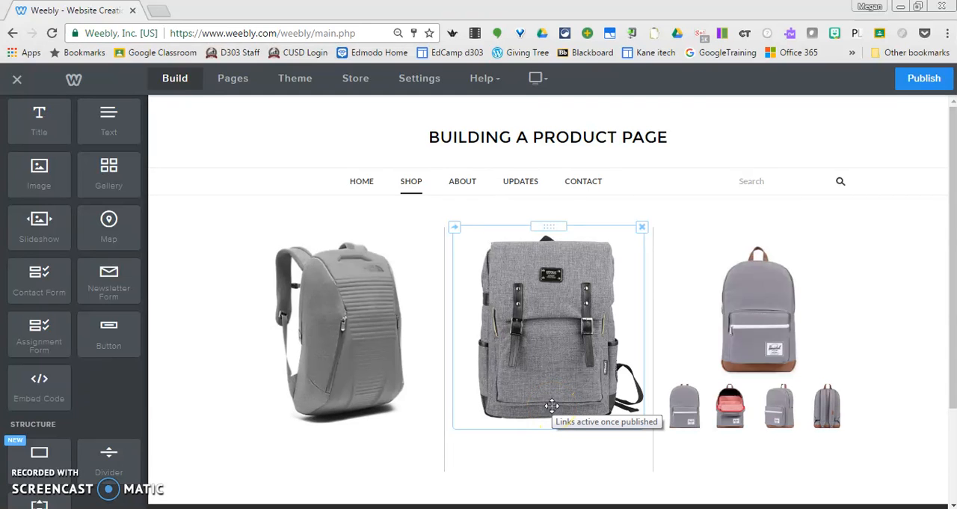
pyautogui.scroll(-1, 944, 261)
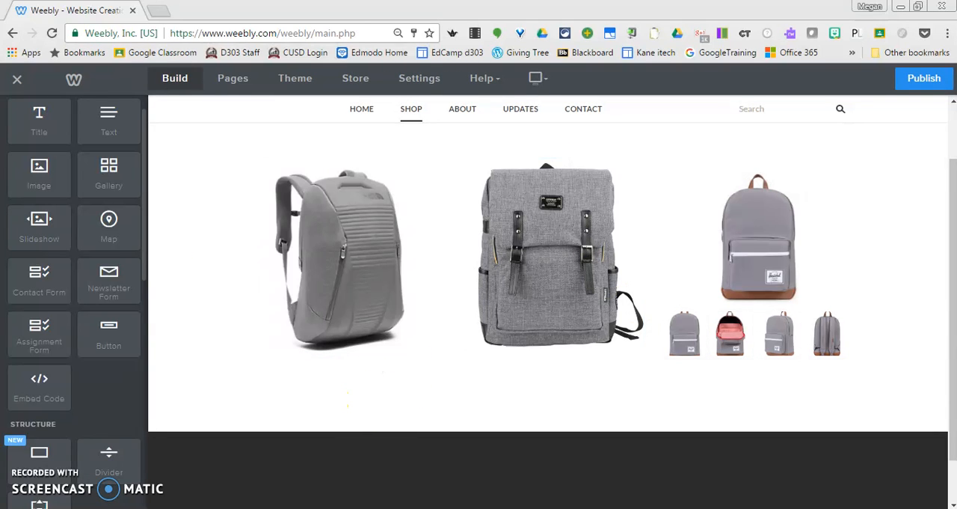
# Add a text element under the first backpack reading Urban Backpack, Description and Cost on separate lines, with the product name in bold
pyautogui.moveTo(105, 120); pyautogui.dragTo(312, 447)
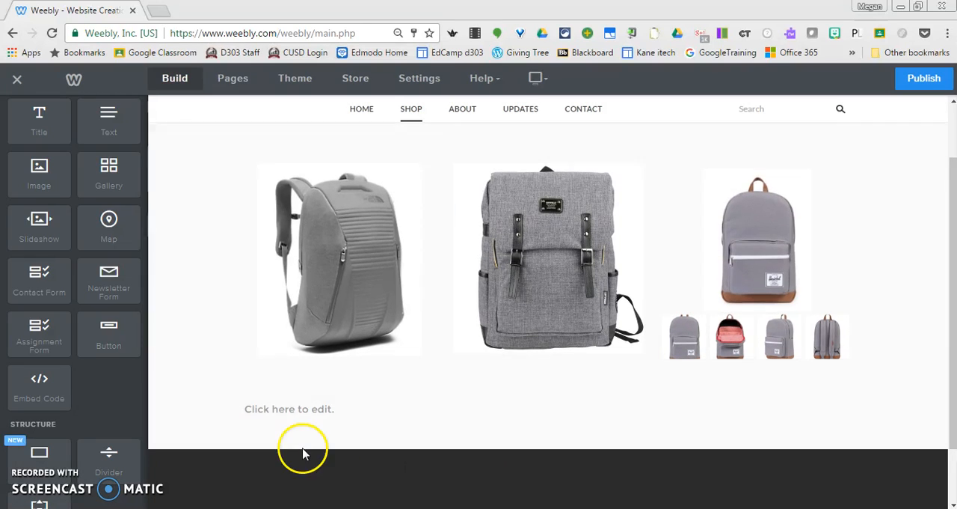
pyautogui.click(318, 410)
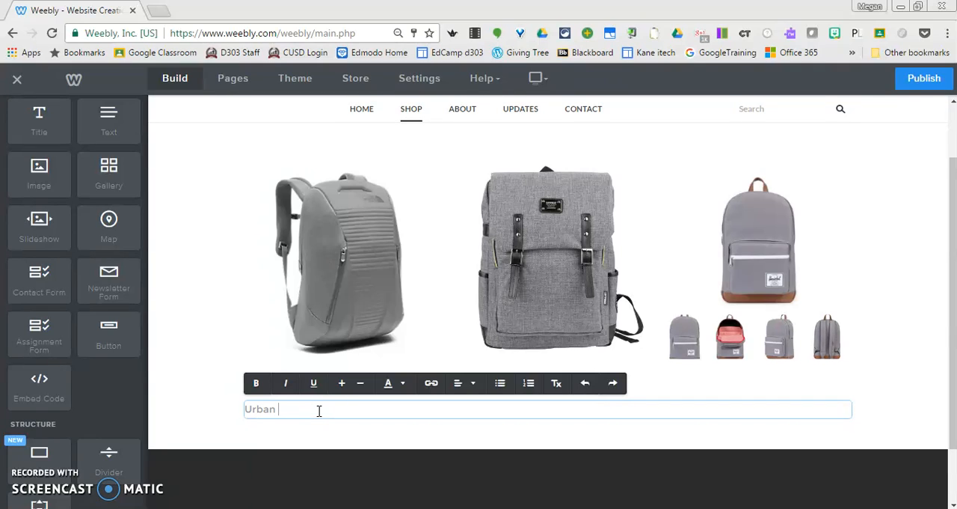
pyautogui.write('Urban Backpack')
pyautogui.press('Return')
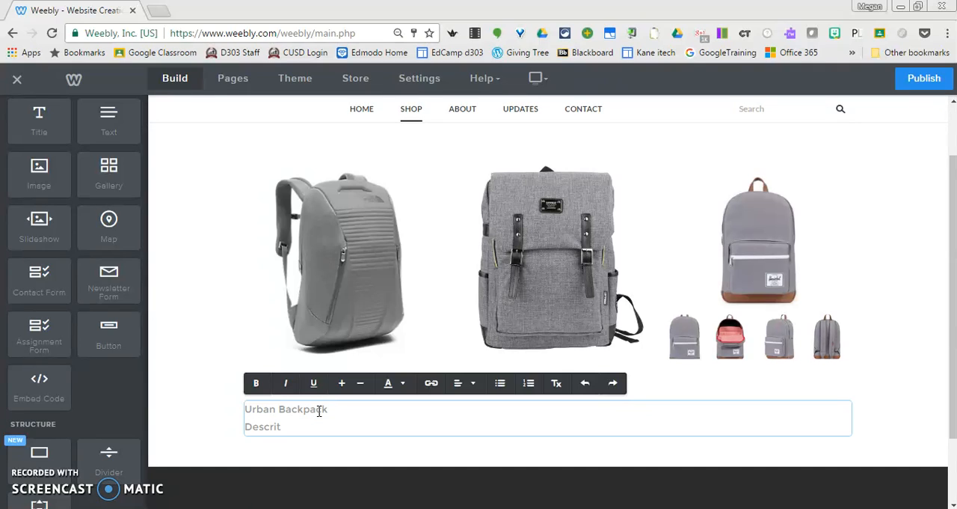
pyautogui.press('Return')
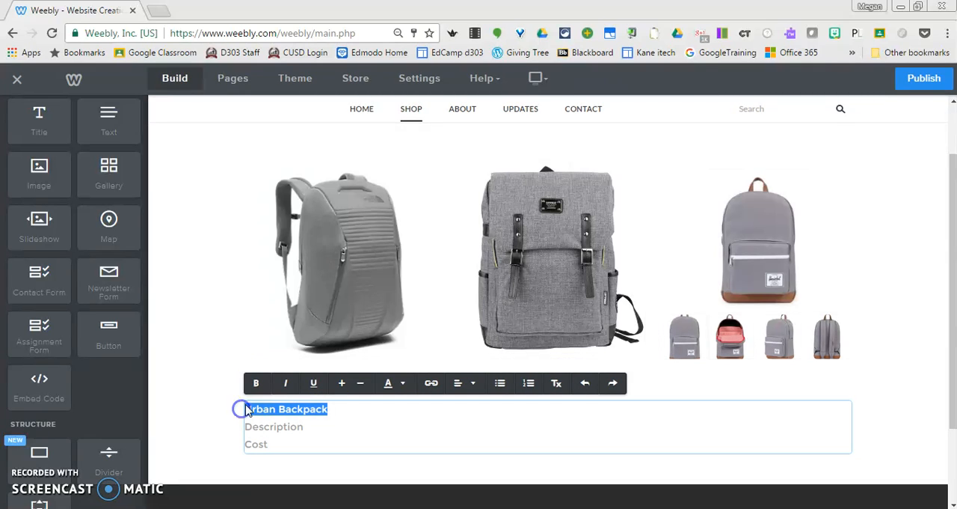
pyautogui.click(256, 382)
pyautogui.click(301, 441)
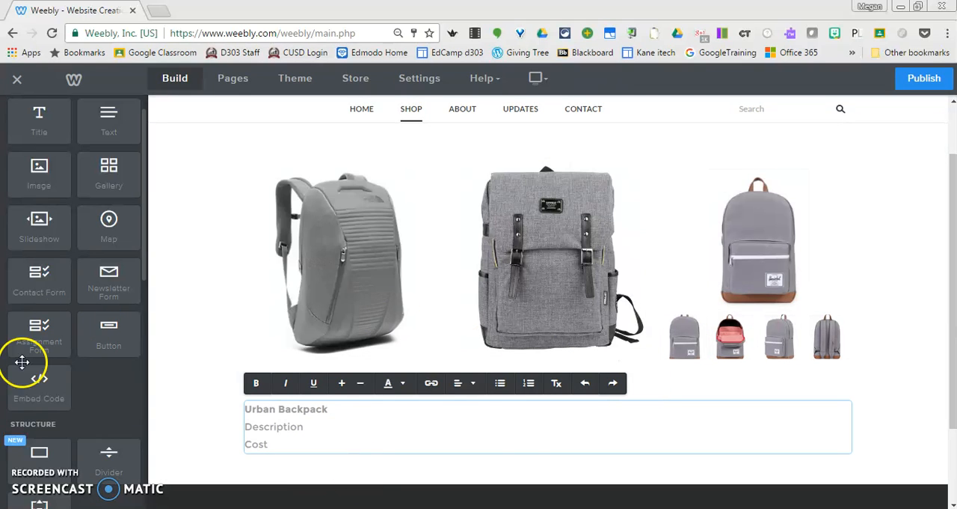
# Add a spacer beside the Urban Backpack text and place a new text element between the two
pyautogui.scroll(-5, 143, 267)
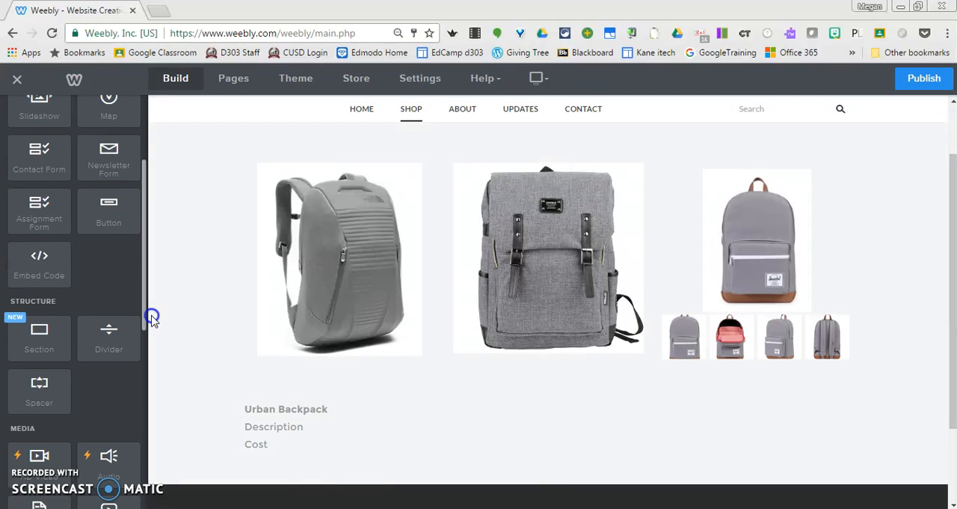
pyautogui.scroll(3, 75, 314)
pyautogui.scroll(-2, 83, 332)
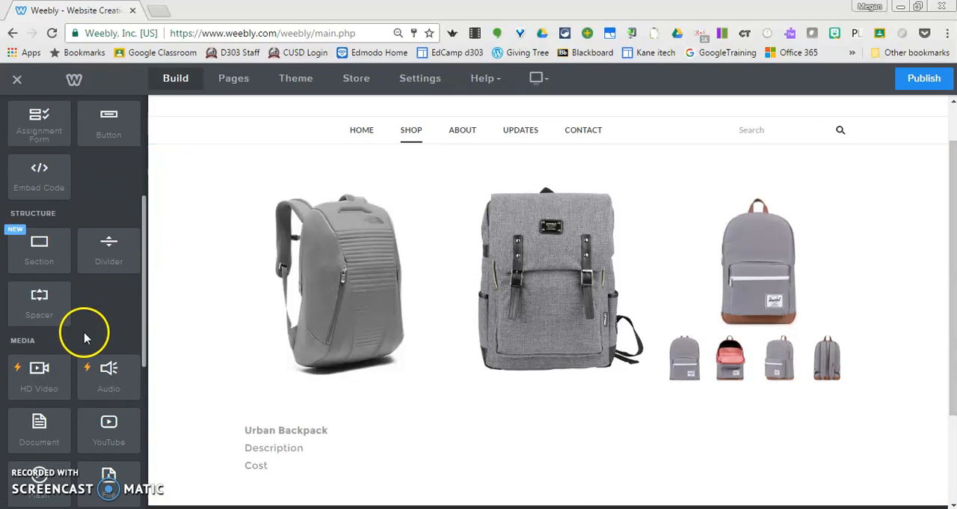
pyautogui.moveTo(33, 296); pyautogui.dragTo(835, 453)
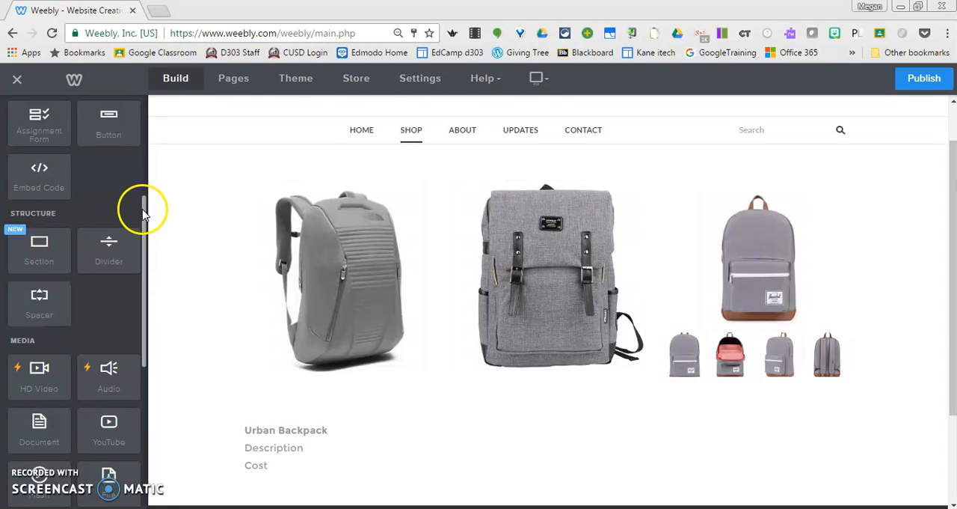
pyautogui.moveTo(143, 209); pyautogui.dragTo(598, 463)
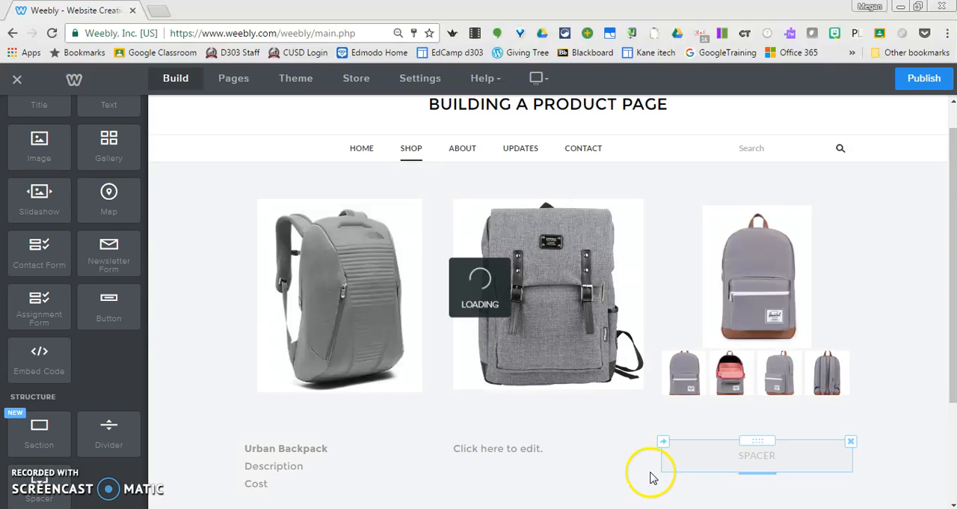
# Enter On the Go Backpack, Description and Cost on separate lines in the text element under the second backpack
pyautogui.click(499, 447)
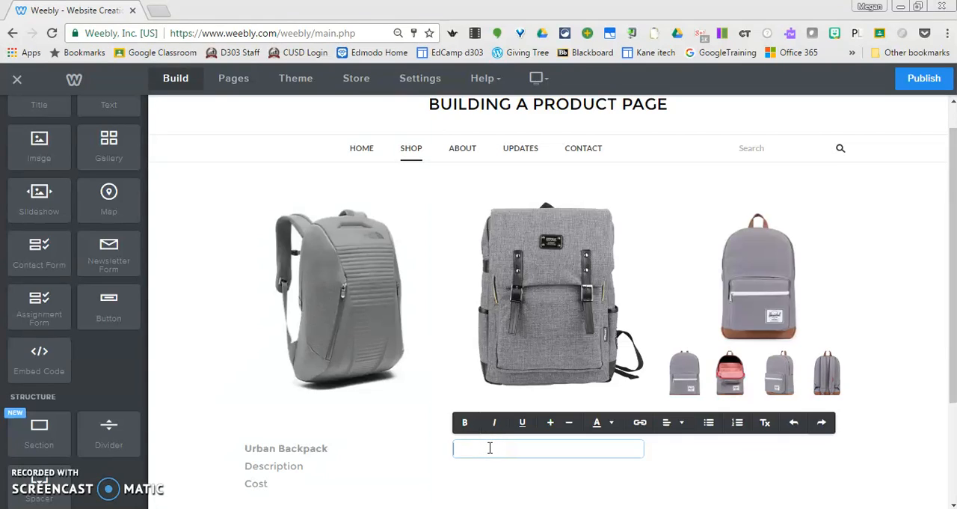
pyautogui.write('On the Go Backpack De')
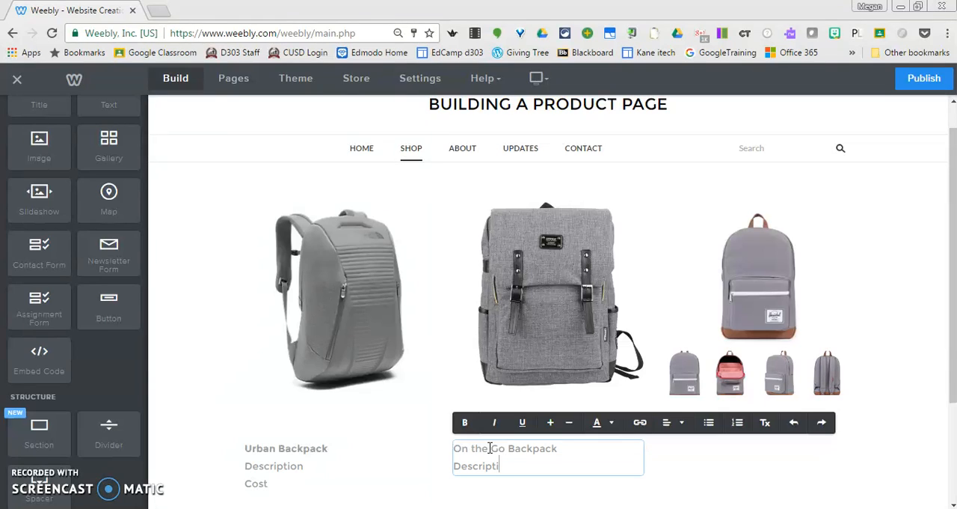
pyautogui.write('script')
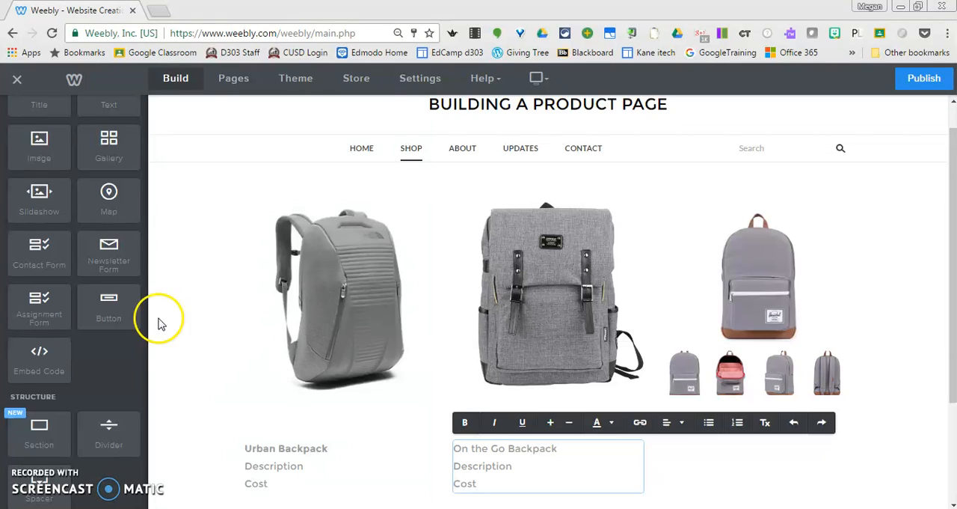
# Add another text element after the On the Go Backpack text and move it to the last column of the row
pyautogui.moveTo(108, 105); pyautogui.dragTo(711, 481)
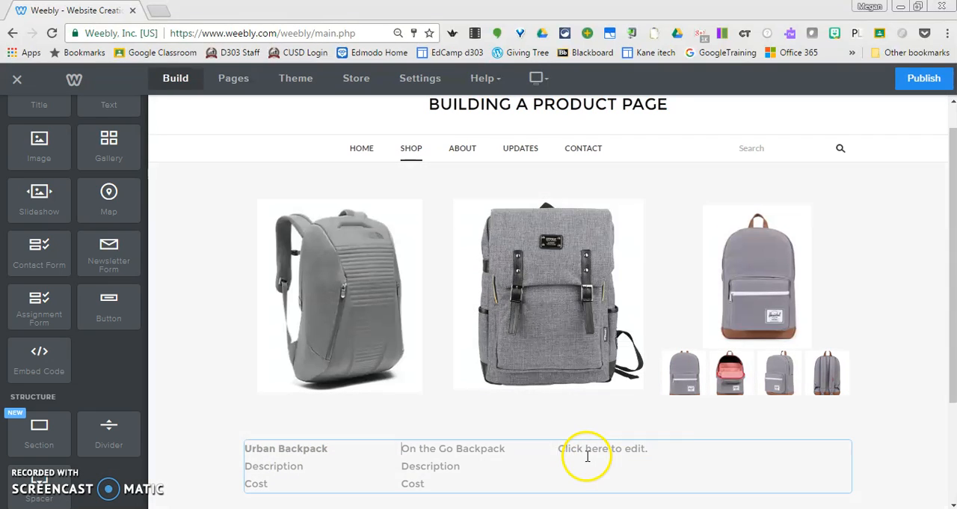
pyautogui.click(577, 451)
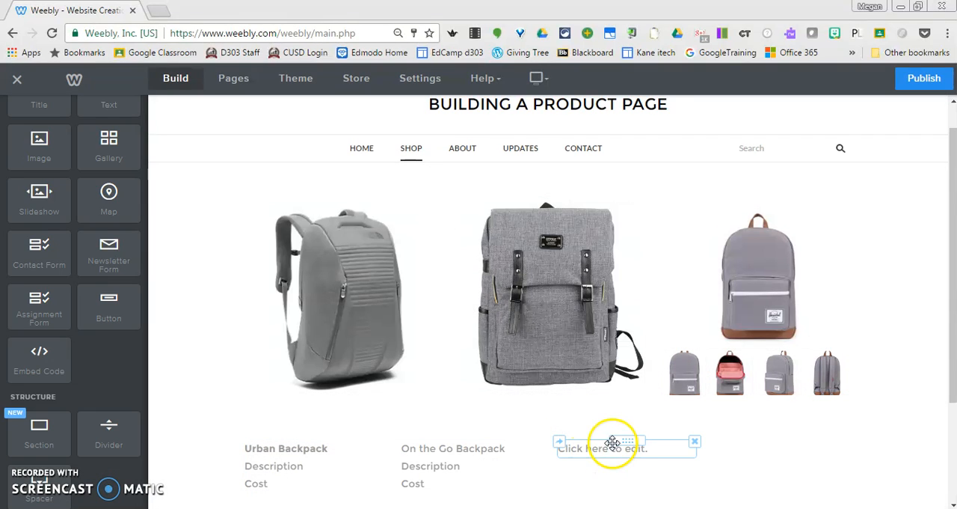
pyautogui.moveTo(620, 445); pyautogui.dragTo(730, 453)
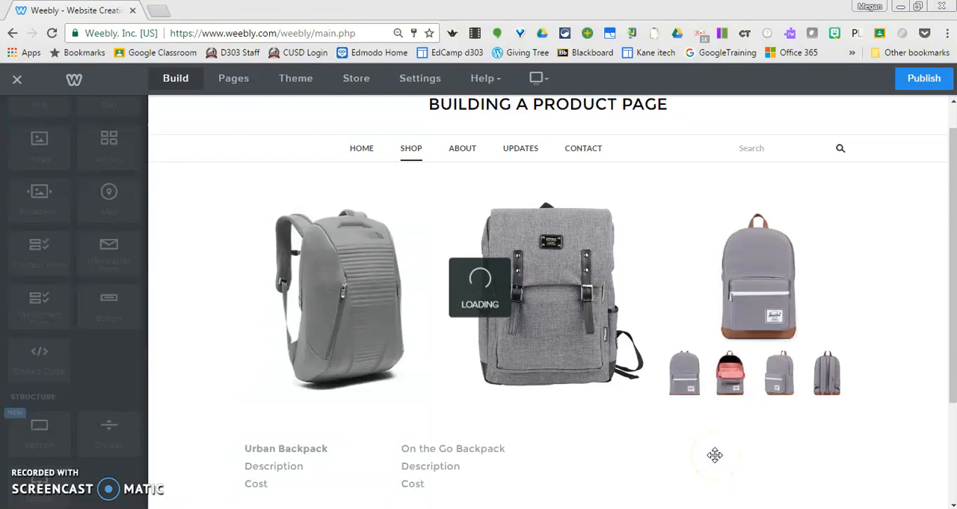
pyautogui.moveTo(715, 454)
pyautogui.mouseDown()
pyautogui.moveTo(716, 498)
pyautogui.moveTo(716, 459)
pyautogui.moveTo(723, 468)
pyautogui.mouseUp()
pyautogui.moveTo(621, 438); pyautogui.dragTo(818, 451)
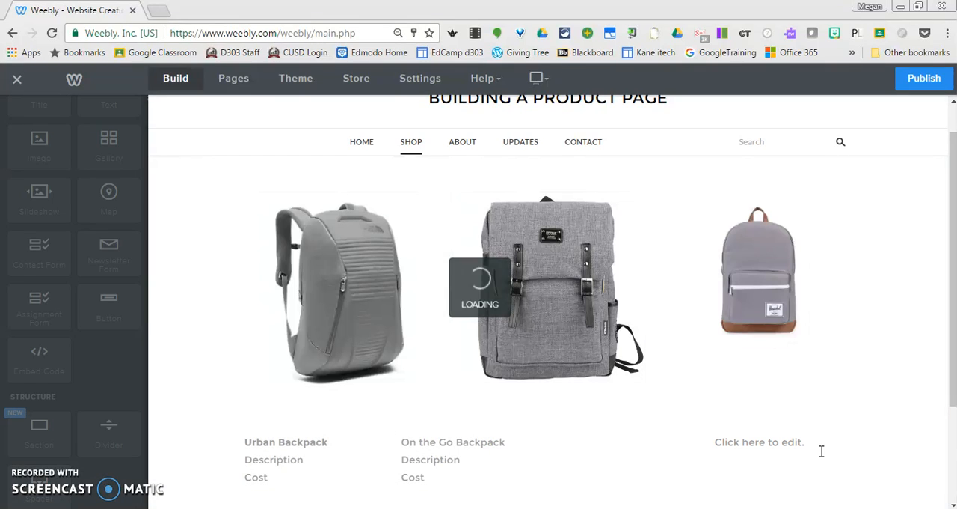
# Move the On the Go Backpack text into the empty column beside it so that the text row has three columns
pyautogui.click(620, 461)
pyautogui.click(436, 438)
pyautogui.moveTo(463, 434); pyautogui.dragTo(617, 434)
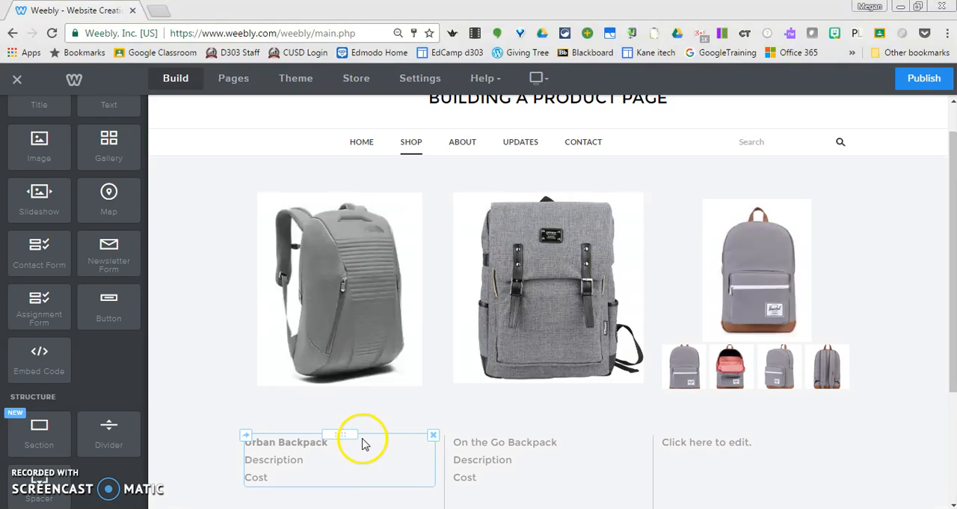
# Enter Trendy Backpack, Description and Cost on separate lines in the text element under the slideshow
pyautogui.click(729, 441)
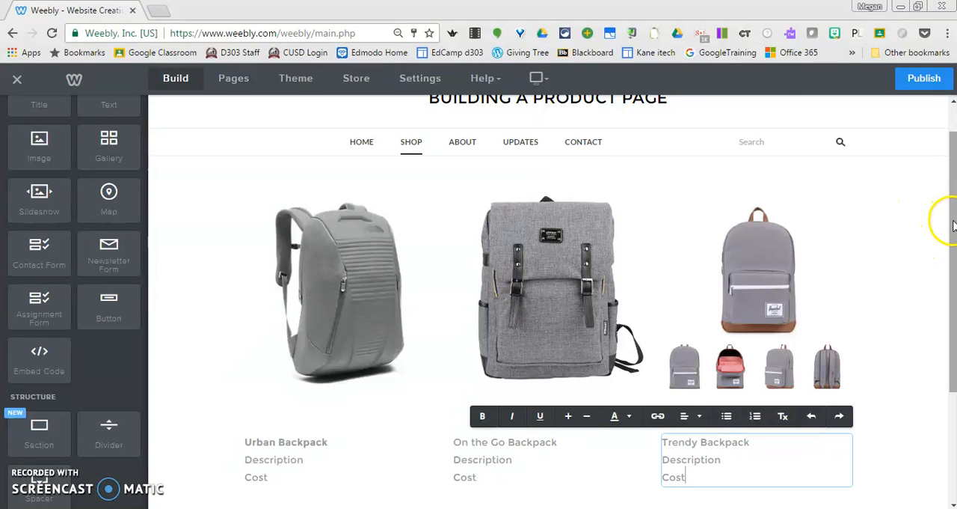
pyautogui.scroll(-3, 946, 214)
pyautogui.scroll(4, 950, 228)
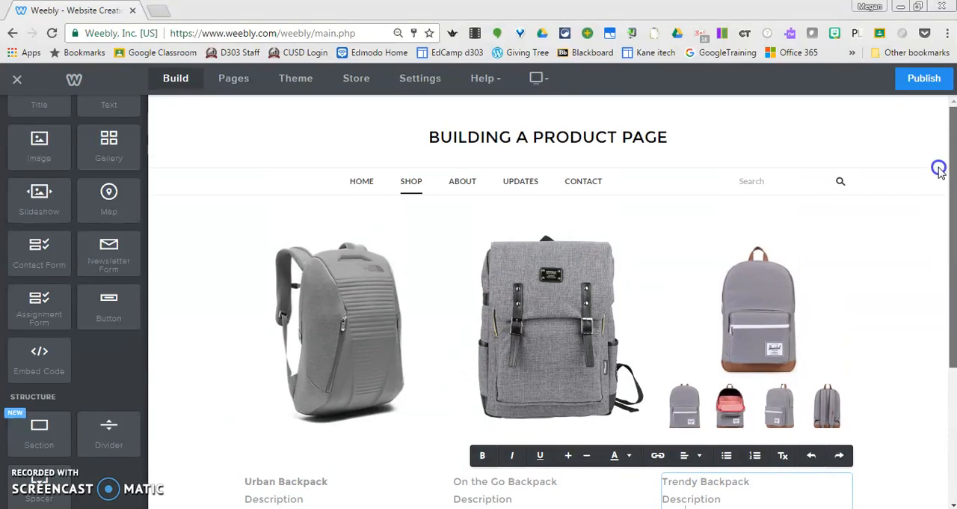
pyautogui.moveTo(952, 233); pyautogui.dragTo(948, 198)
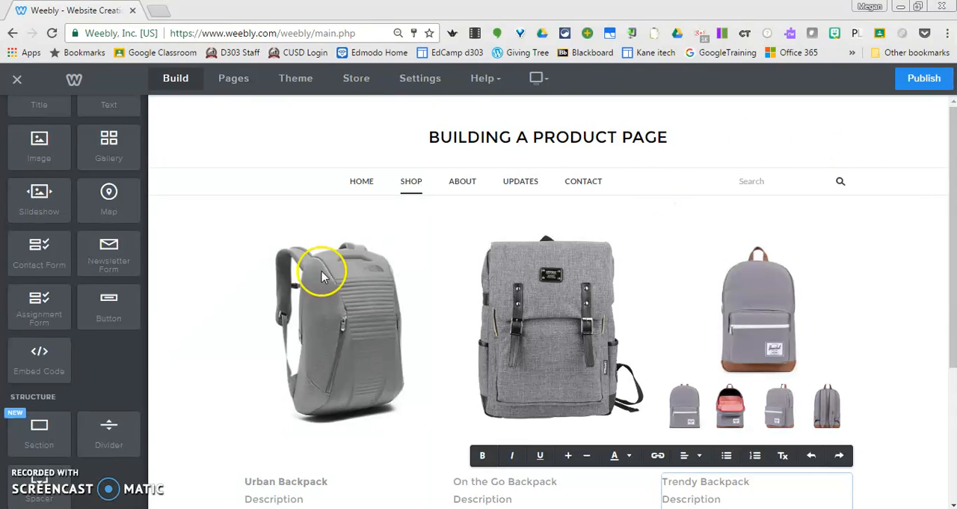
# Change the text under the first backpack to Backpacks and delete its Description and Cost lines
pyautogui.click(305, 487)
pyautogui.doubleClick(253, 482)
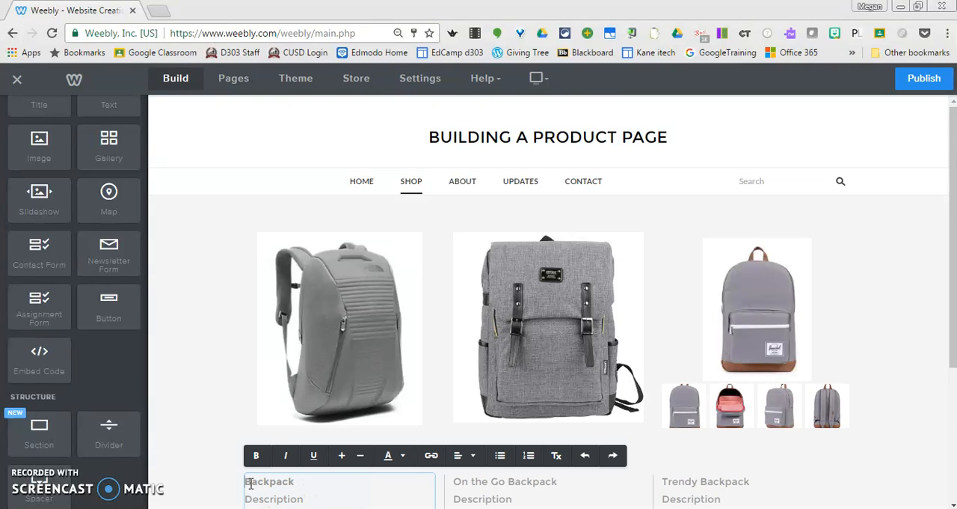
pyautogui.click(250, 498)
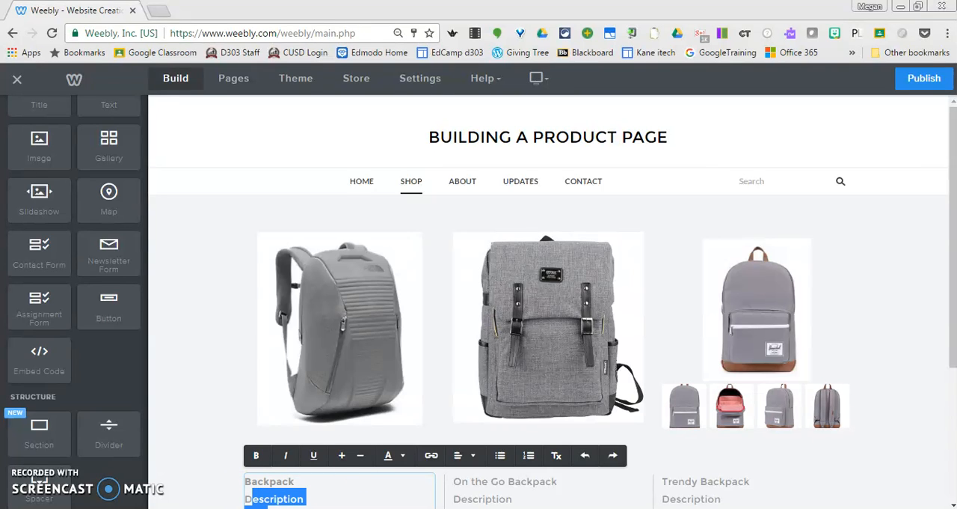
pyautogui.scroll(-2, 950, 201)
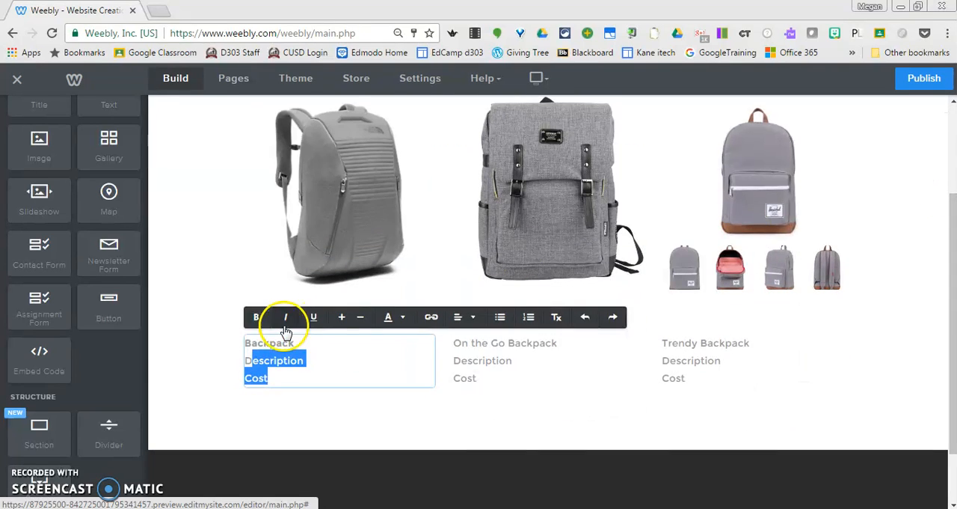
pyautogui.click(276, 386)
pyautogui.moveTo(232, 370); pyautogui.dragTo(228, 362)
pyautogui.press('BackSpace')
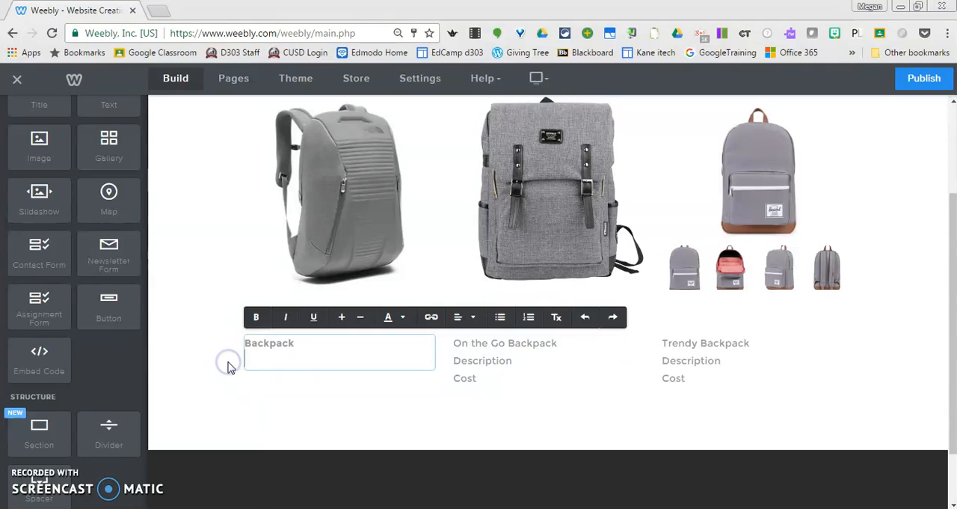
pyautogui.click(337, 337)
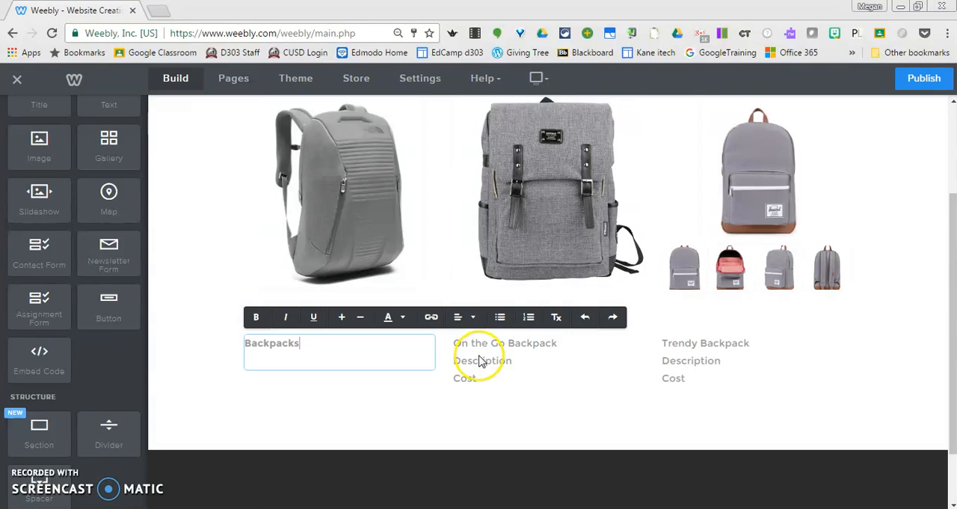
# Replace all the text under the second backpack with Outdoor Equipment
pyautogui.click(477, 367)
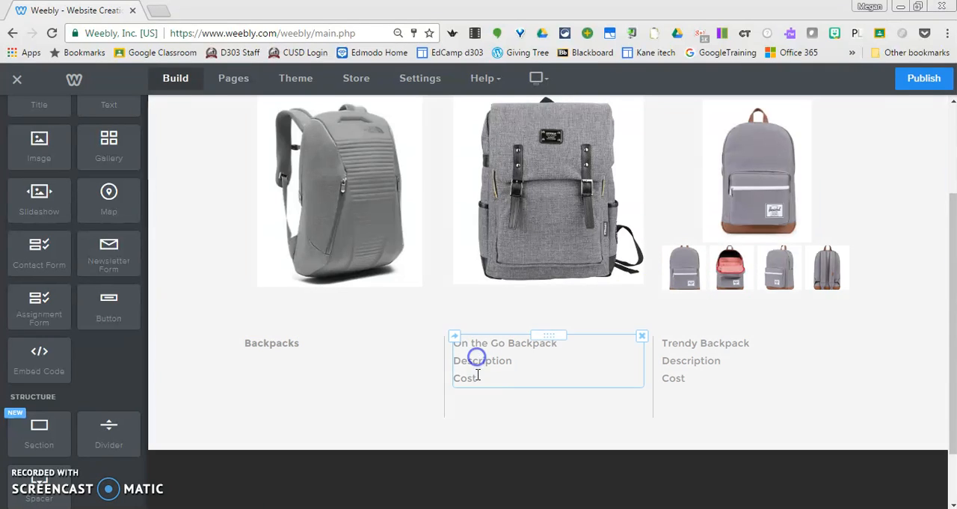
pyautogui.moveTo(476, 377); pyautogui.dragTo(458, 342)
pyautogui.write('Outdoor Equip')
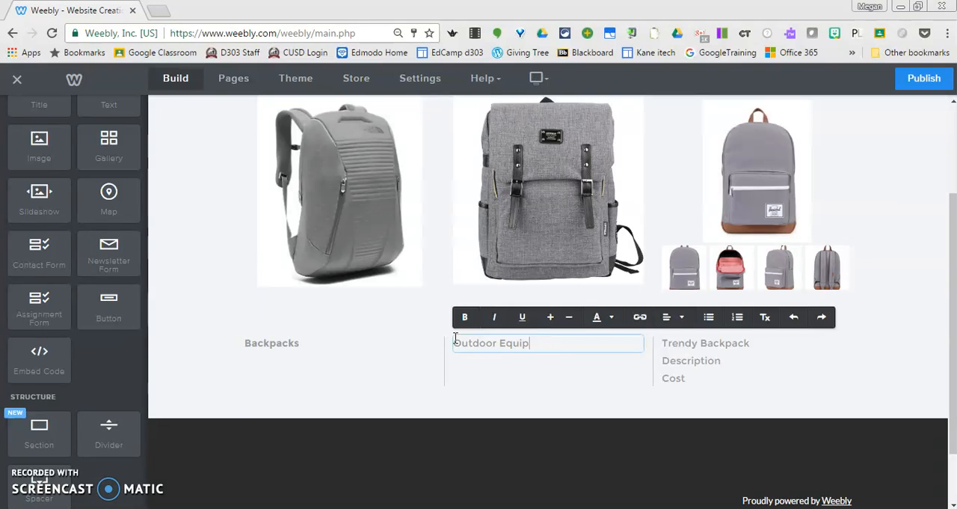
pyautogui.write('ment')
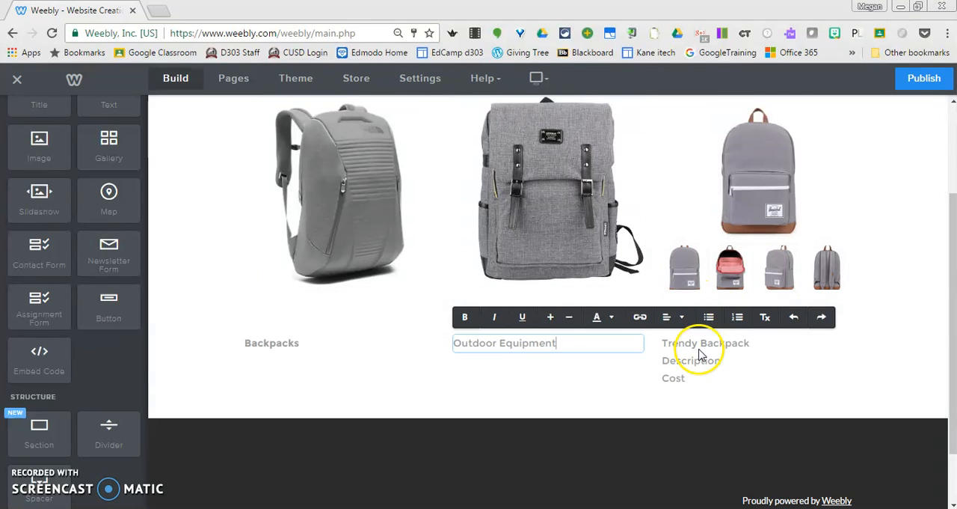
# Replace all the text under the slideshow with Indoor Games
pyautogui.click(677, 347)
pyautogui.moveTo(685, 379); pyautogui.dragTo(657, 344)
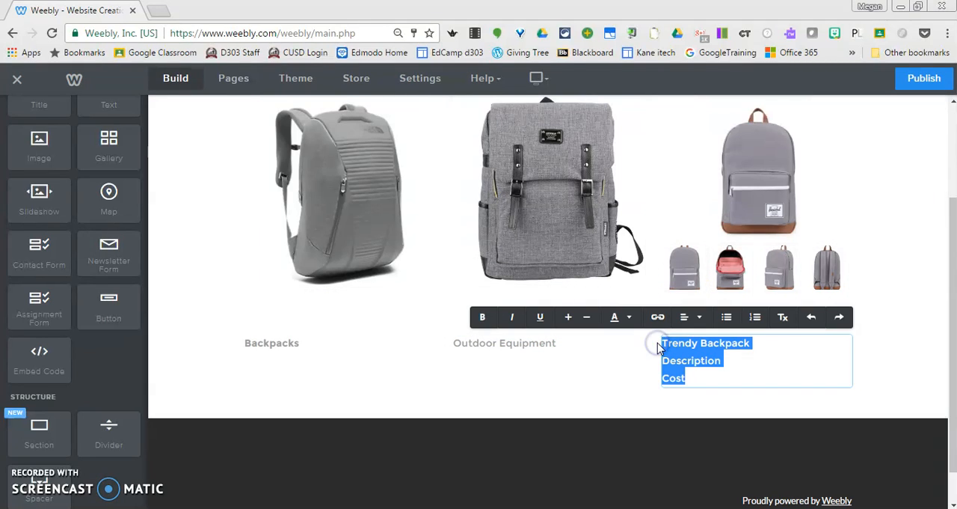
pyautogui.write('Indoor Games')
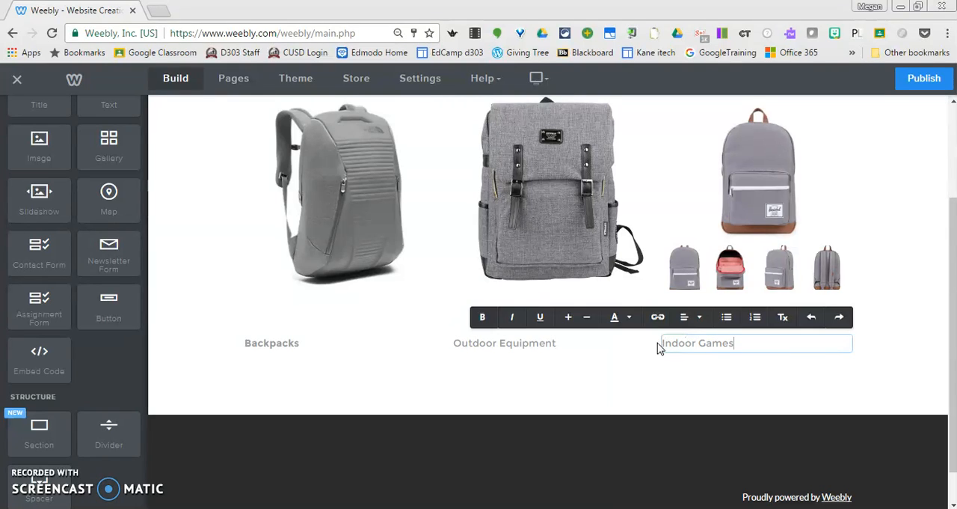
# Center the Backpacks label under the first picture
pyautogui.moveTo(947, 365); pyautogui.dragTo(951, 331)
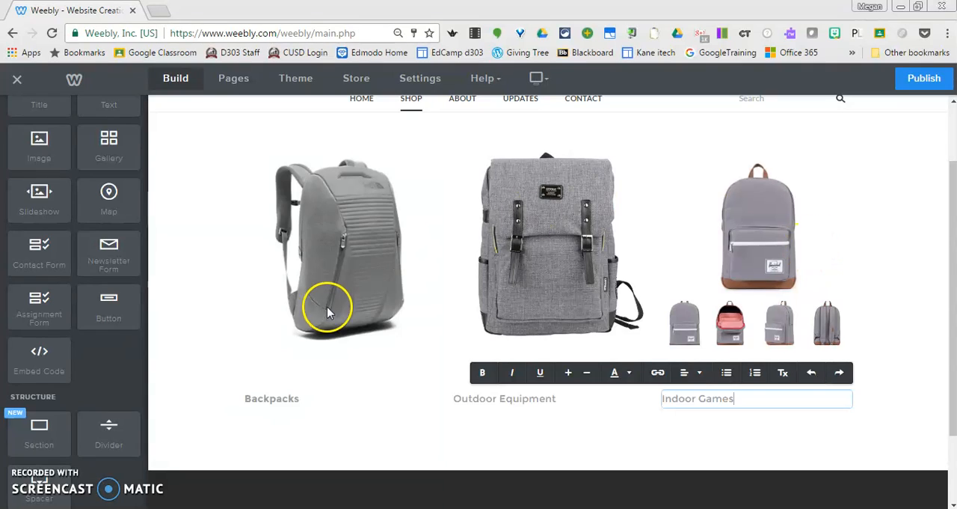
pyautogui.click(274, 397)
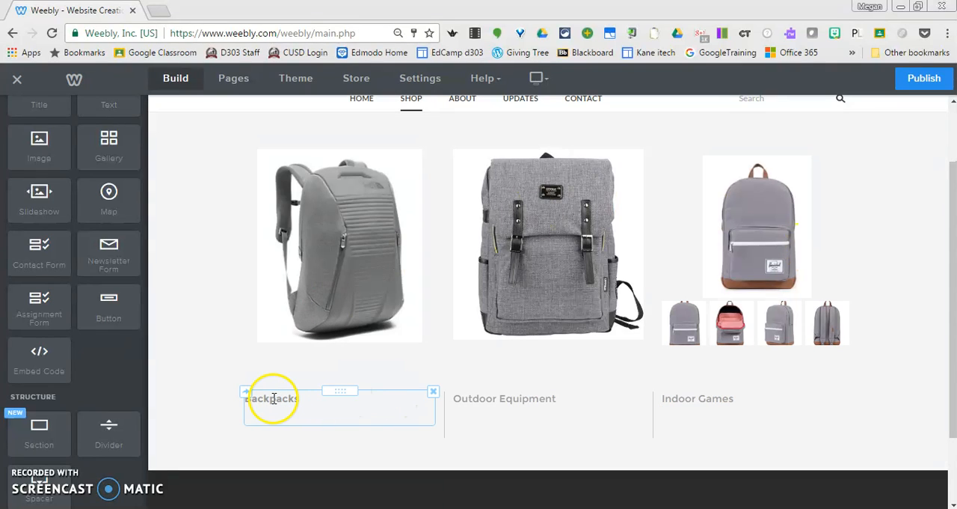
pyautogui.click(274, 398)
pyautogui.click(463, 373)
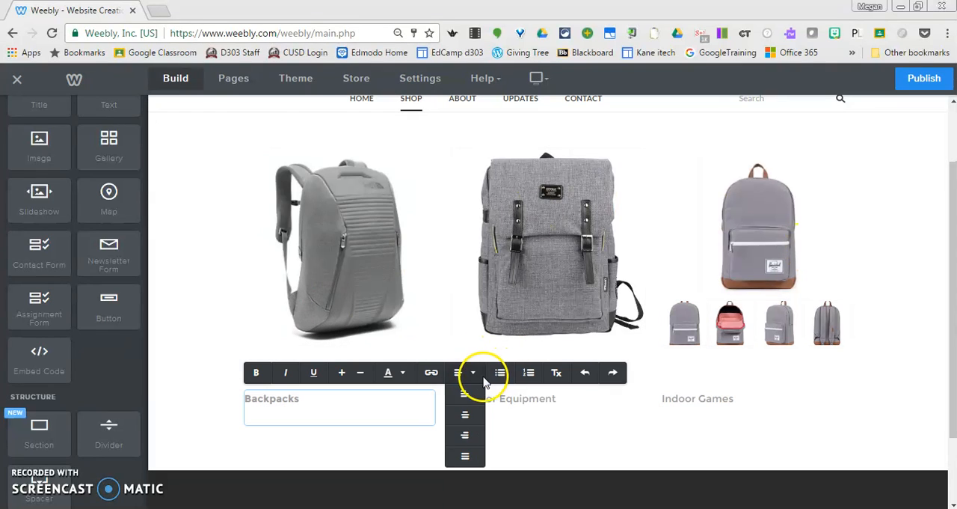
pyautogui.click(465, 417)
# Center the Outdoor Equipment label under the second picture
pyautogui.click(531, 398)
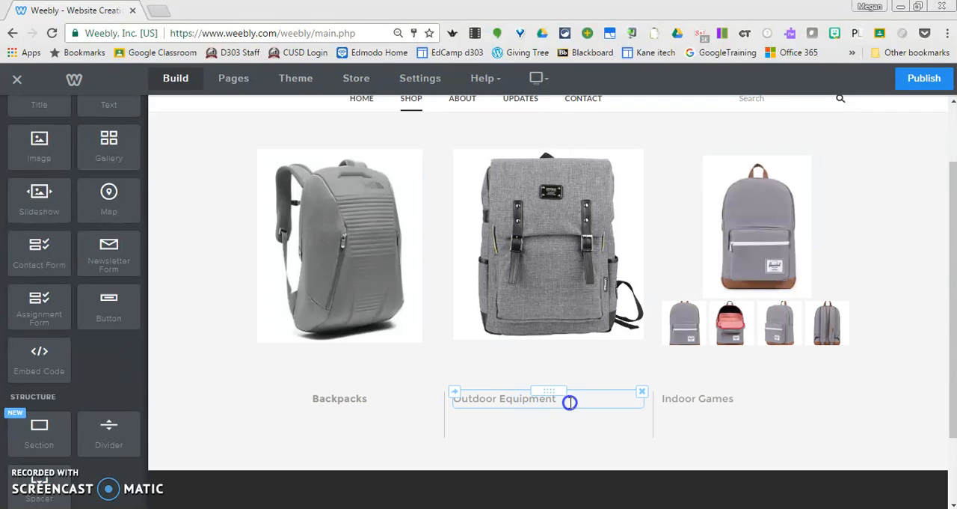
pyautogui.click(570, 402)
pyautogui.click(673, 373)
pyautogui.click(677, 416)
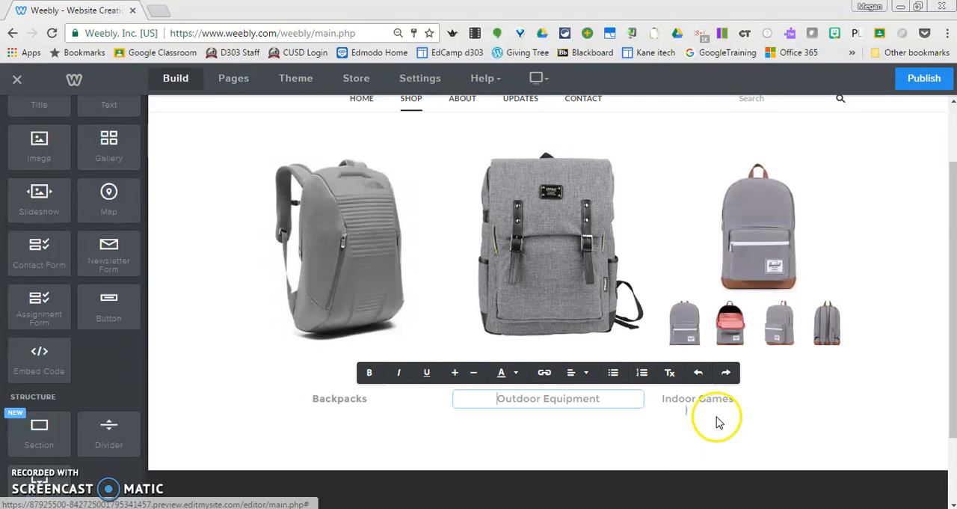
# Center the Indoor Games label under the slideshow
pyautogui.click(729, 401)
pyautogui.click(720, 399)
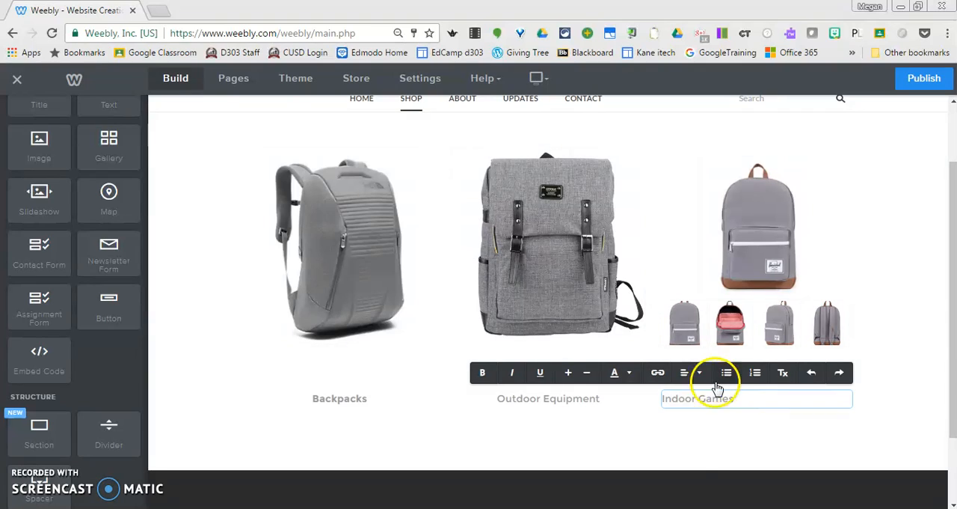
pyautogui.click(687, 372)
pyautogui.click(694, 417)
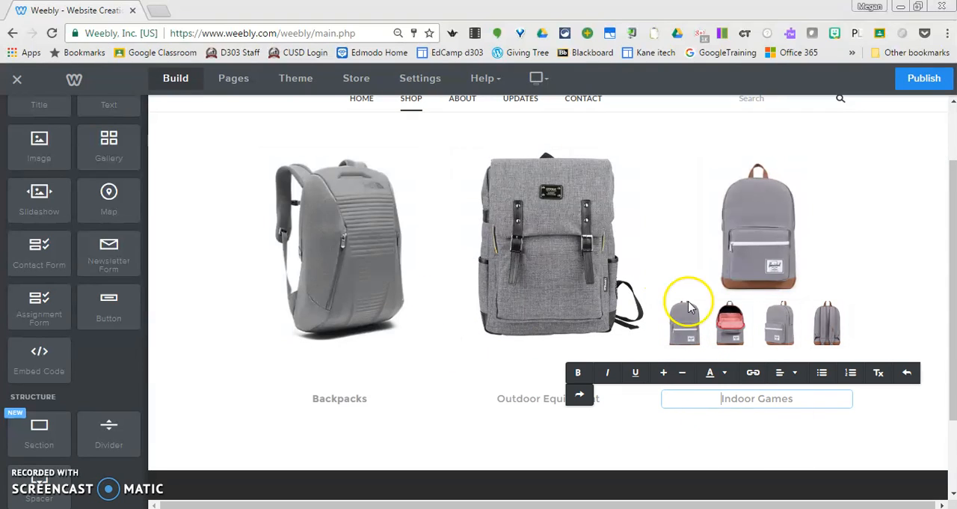
pyautogui.click(359, 262)
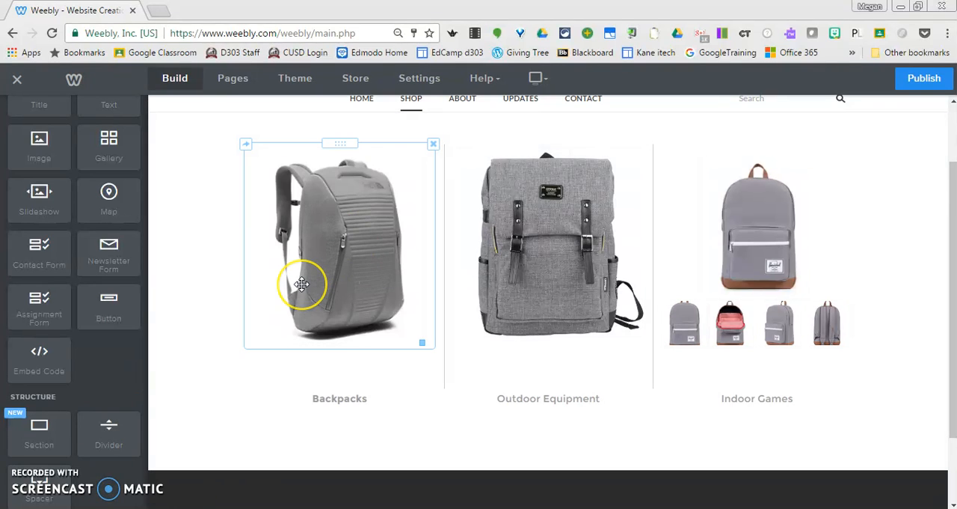
# Add a new standard page to the site and name it Backpacks
pyautogui.click(233, 77)
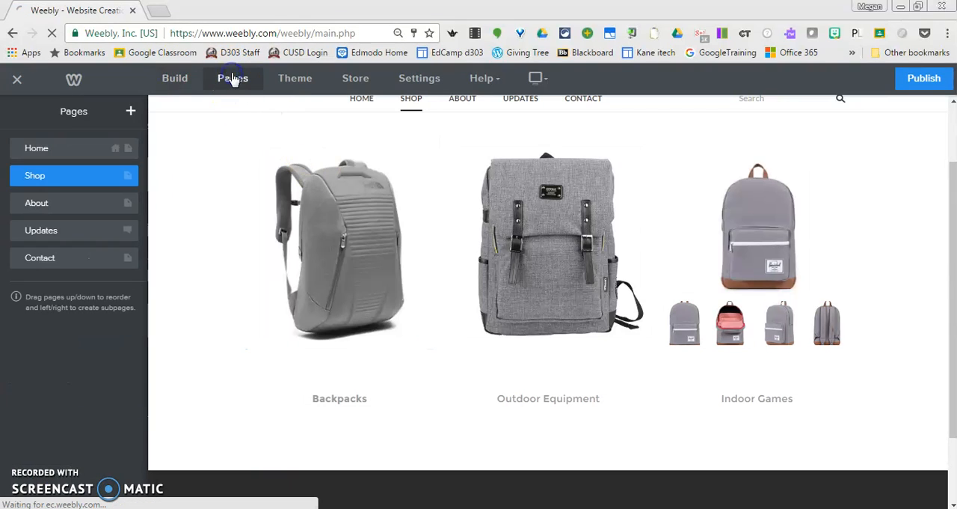
pyautogui.click(131, 112)
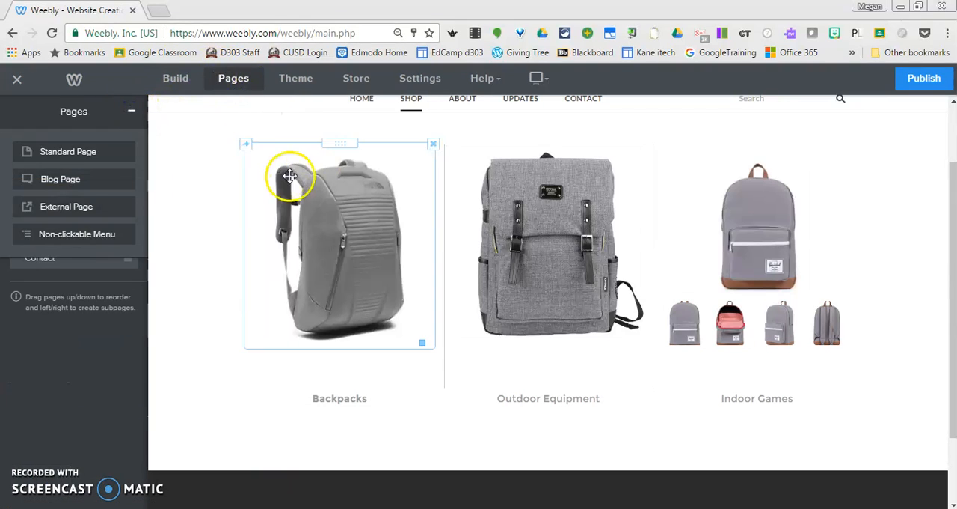
pyautogui.click(87, 153)
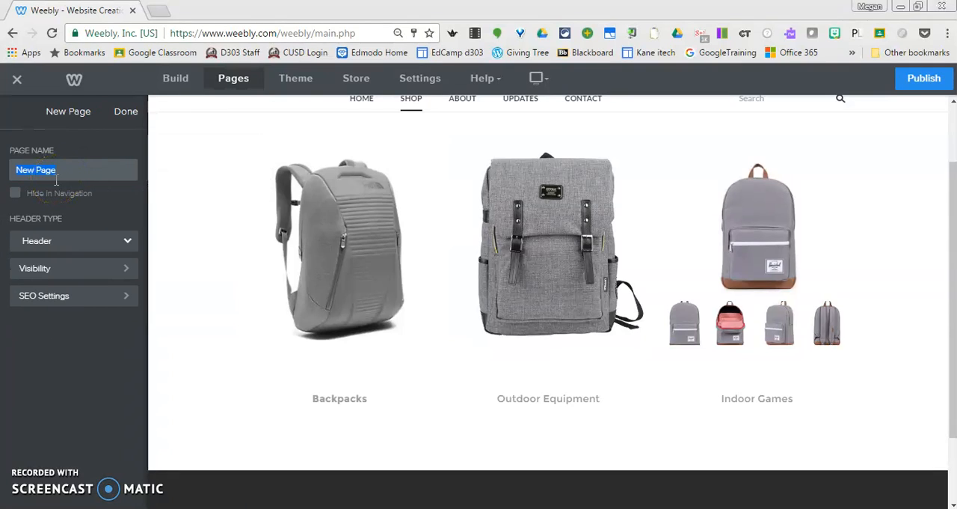
pyautogui.write('Backpacks')
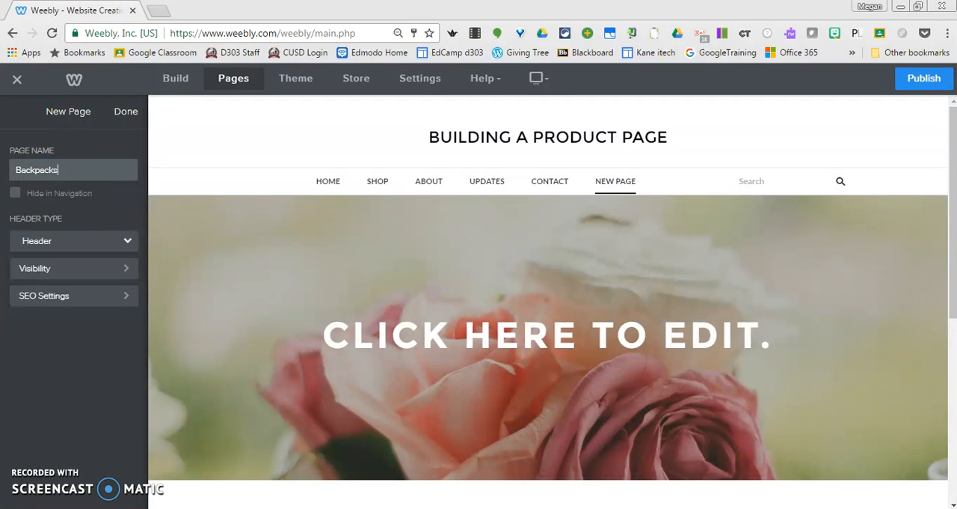
# Hide the Backpacks page from the site navigation and finish its page settings
pyautogui.click(17, 194)
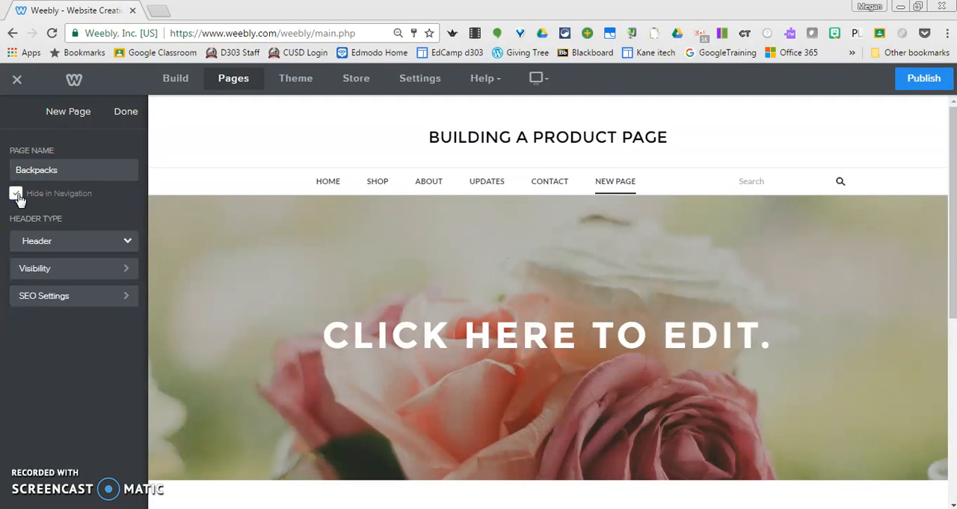
pyautogui.click(598, 188)
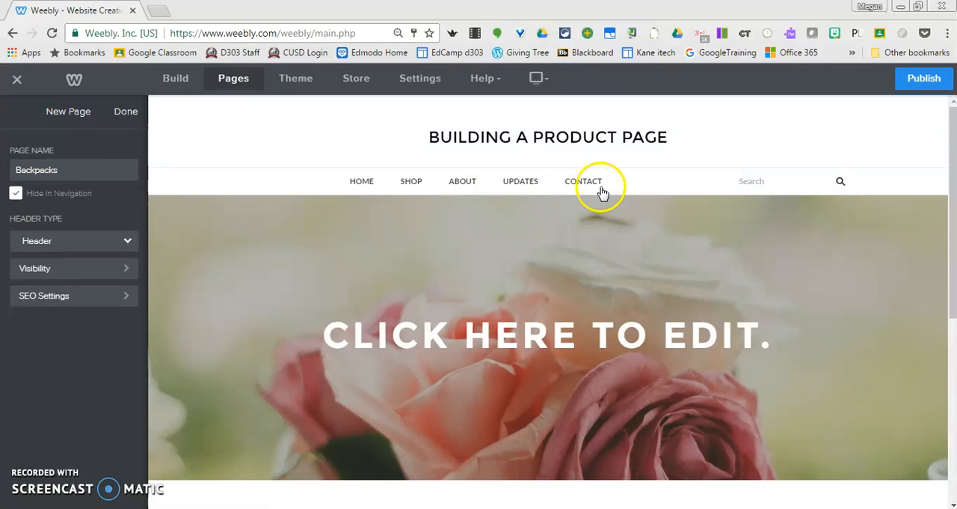
pyautogui.click(16, 194)
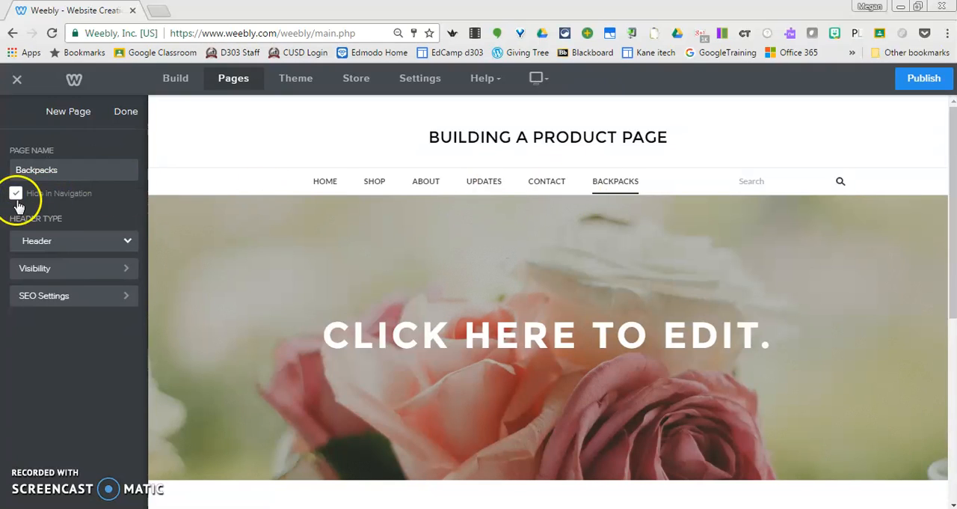
pyautogui.click(16, 194)
pyautogui.moveTo(562, 154)
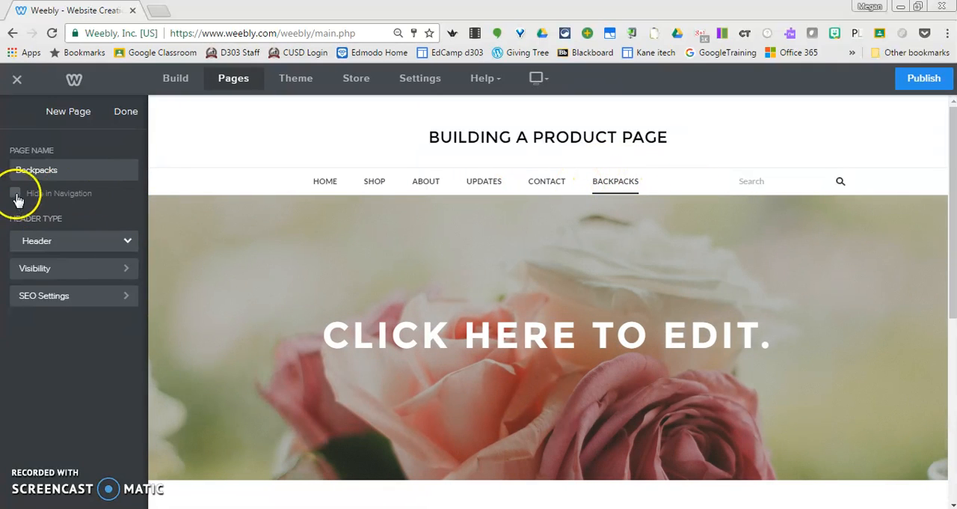
pyautogui.click(17, 196)
pyautogui.click(125, 112)
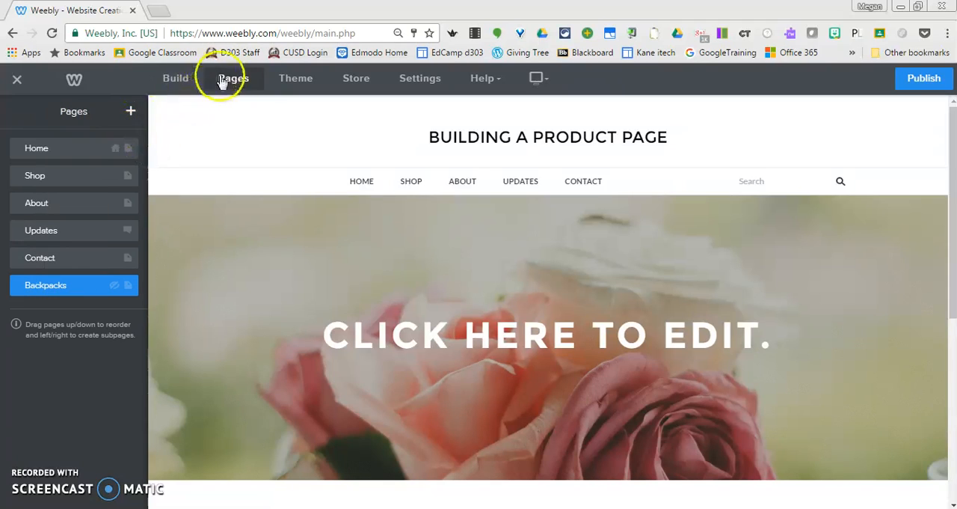
# Add a standard page named Outdoor Equipment and hide it from the navigation
pyautogui.click(132, 112)
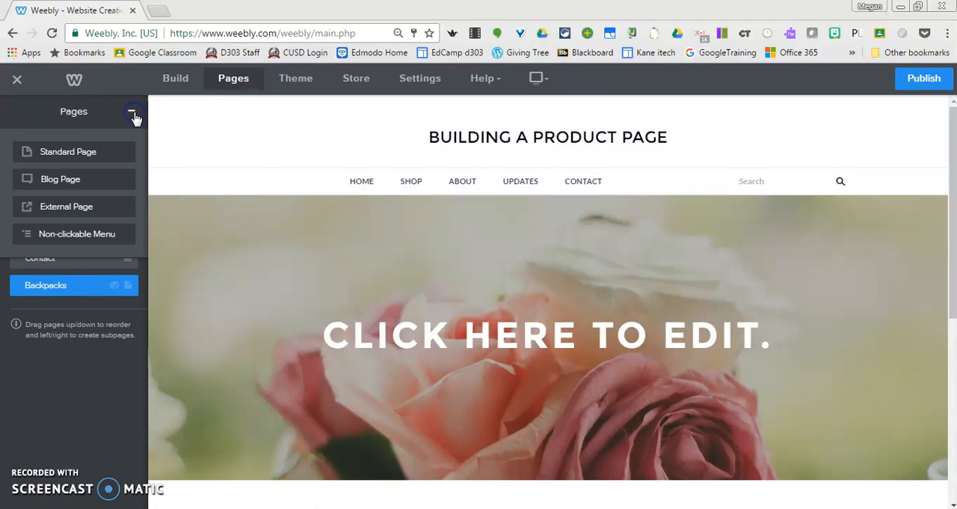
pyautogui.click(75, 150)
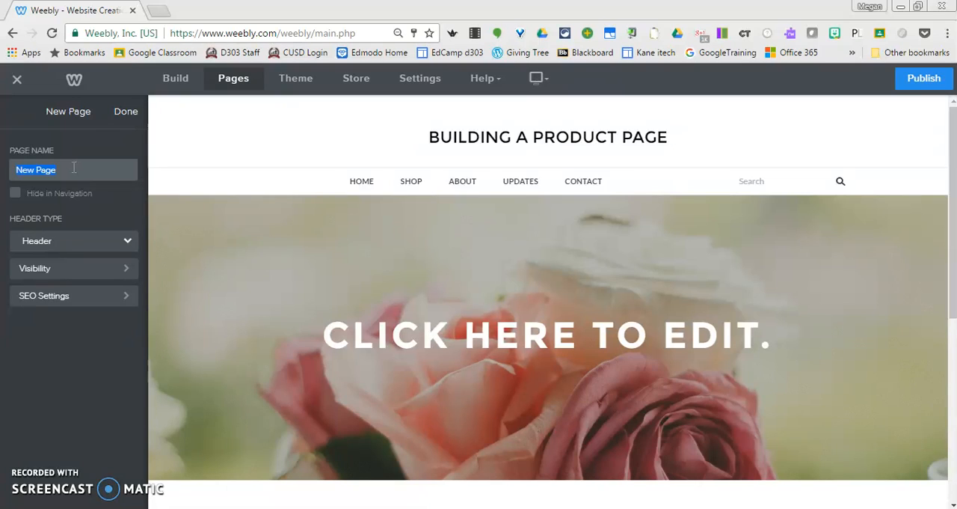
pyautogui.write('P')
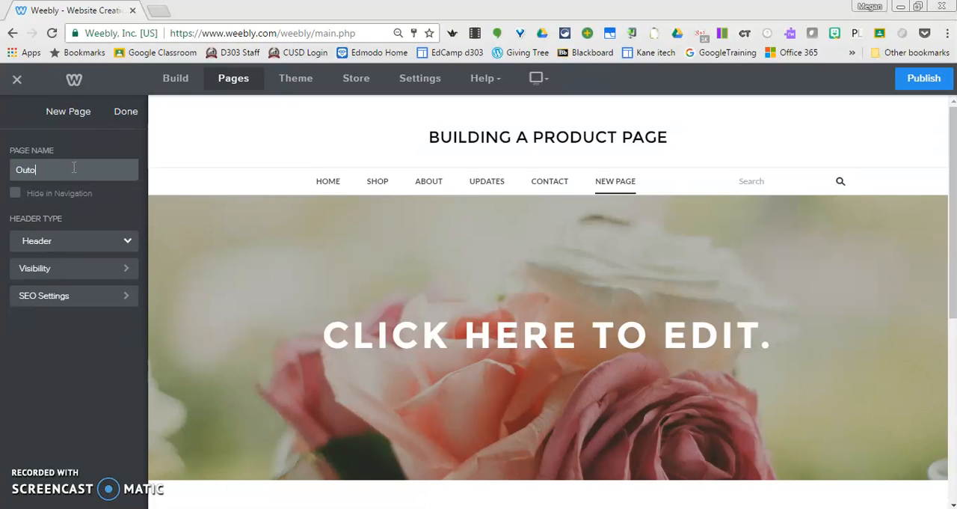
pyautogui.write('utdoor Equ')
pyautogui.click(15, 193)
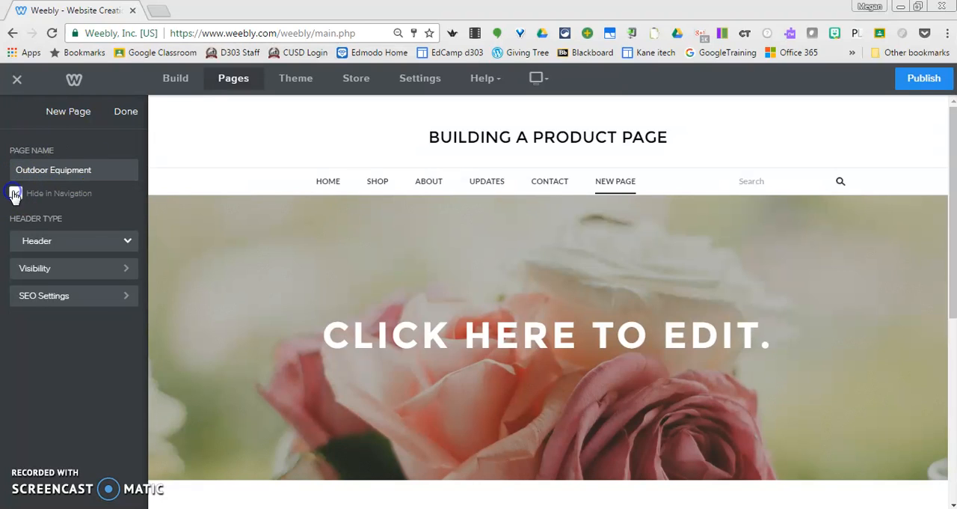
pyautogui.click(126, 112)
# Add a standard page named Indoor Games and hide it from the navigation
pyautogui.click(132, 111)
pyautogui.click(79, 151)
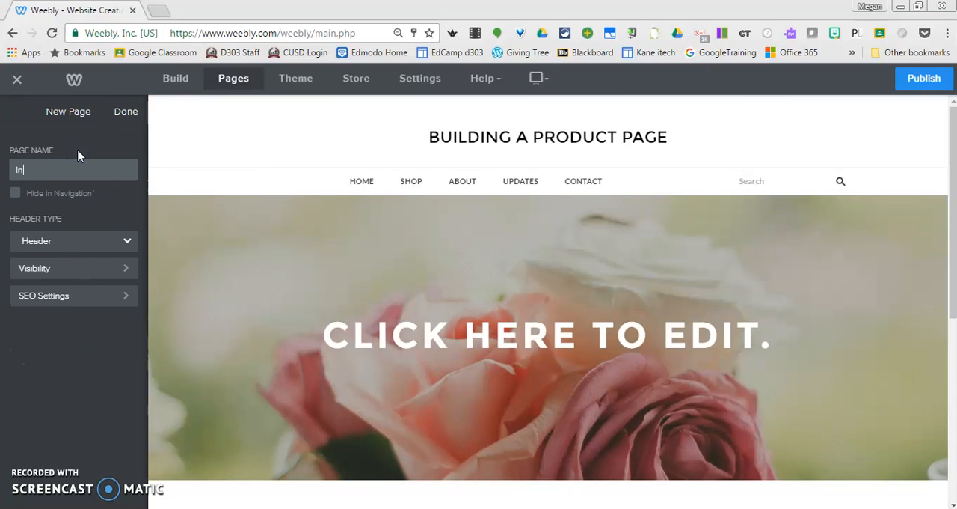
pyautogui.write('Indoor Games')
pyautogui.click(16, 193)
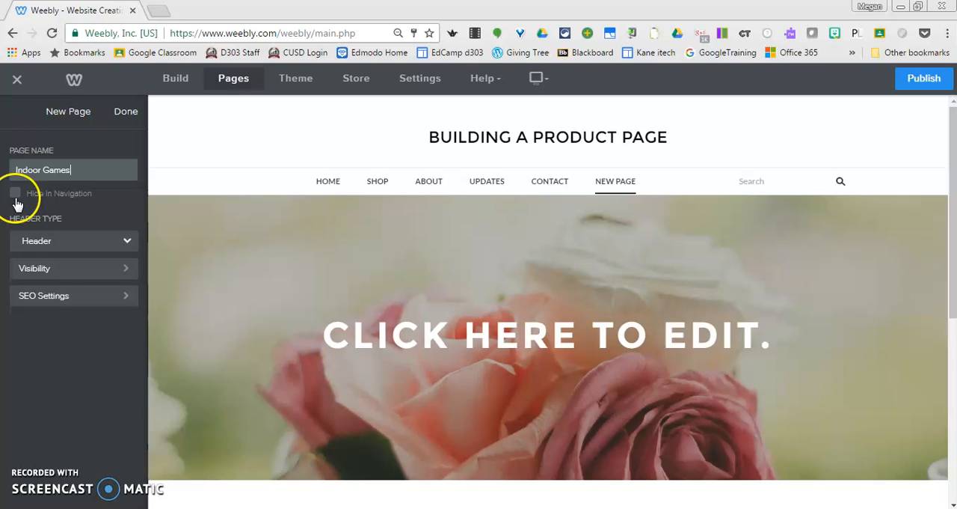
pyautogui.click(126, 112)
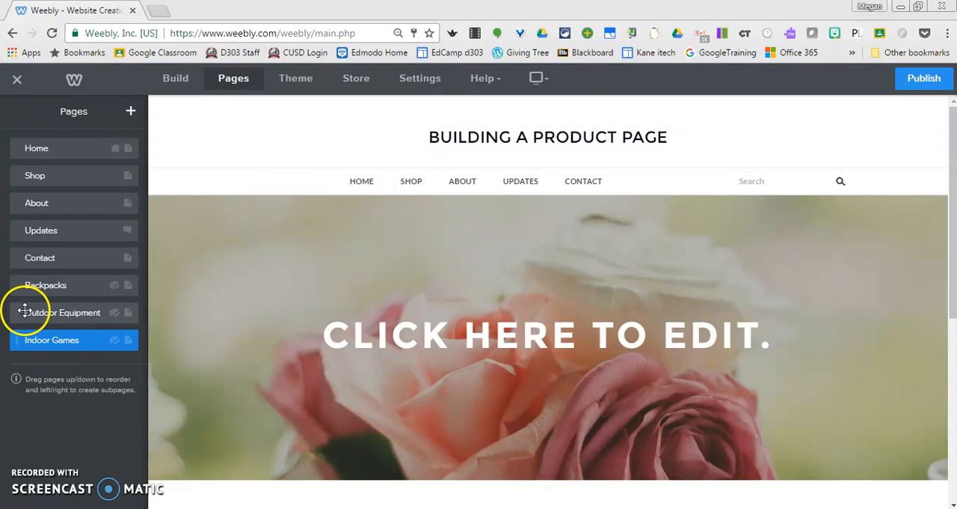
# Nest the Backpacks, Outdoor Equipment and Indoor Games pages in that order as subpages of Shop
pyautogui.moveTo(41, 293); pyautogui.dragTo(58, 209)
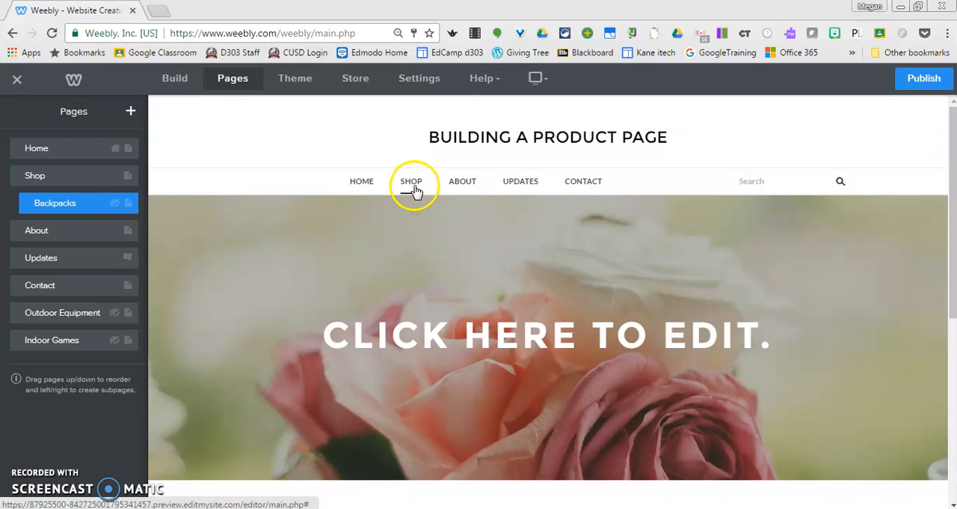
pyautogui.moveTo(18, 314); pyautogui.dragTo(38, 267)
pyautogui.click(39, 350)
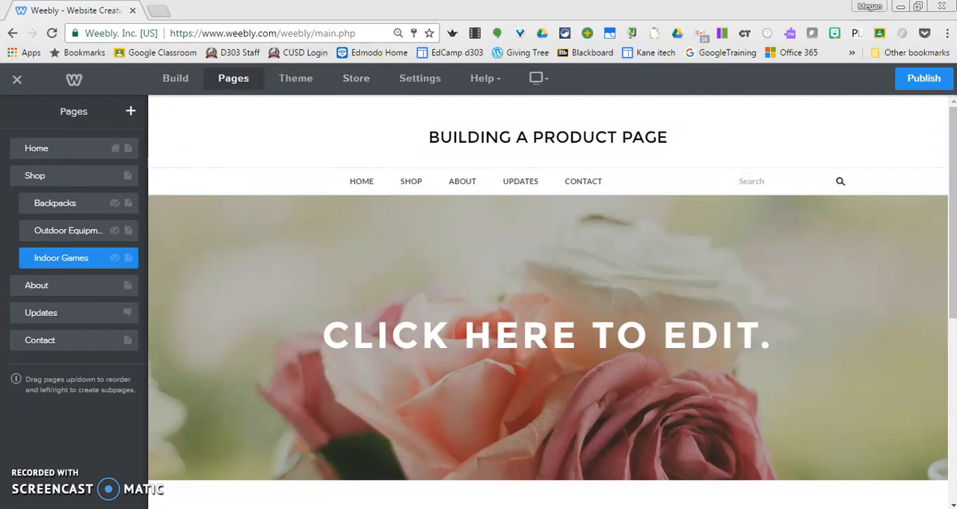
# Return to the Shop page in the editor and publish the site on the Weebly subdomain buildaproductpage
pyautogui.click(178, 81)
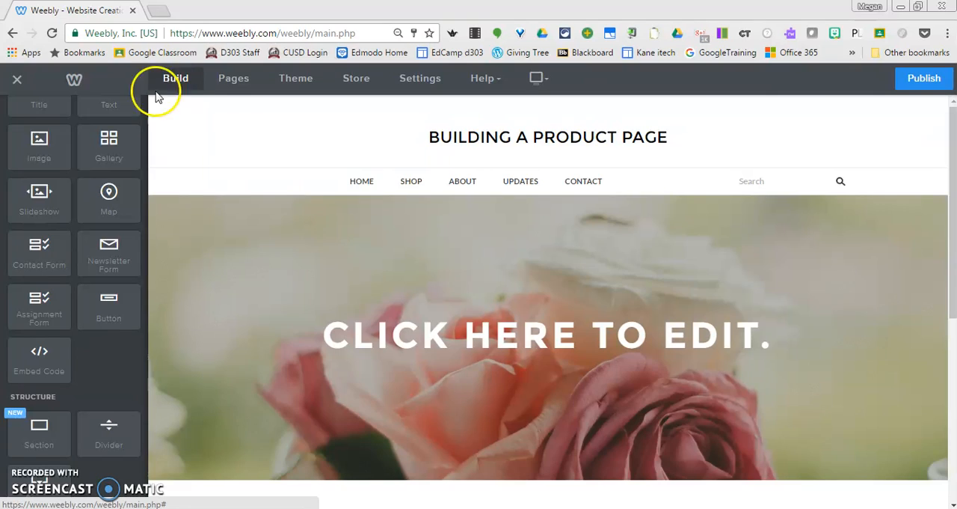
pyautogui.click(412, 185)
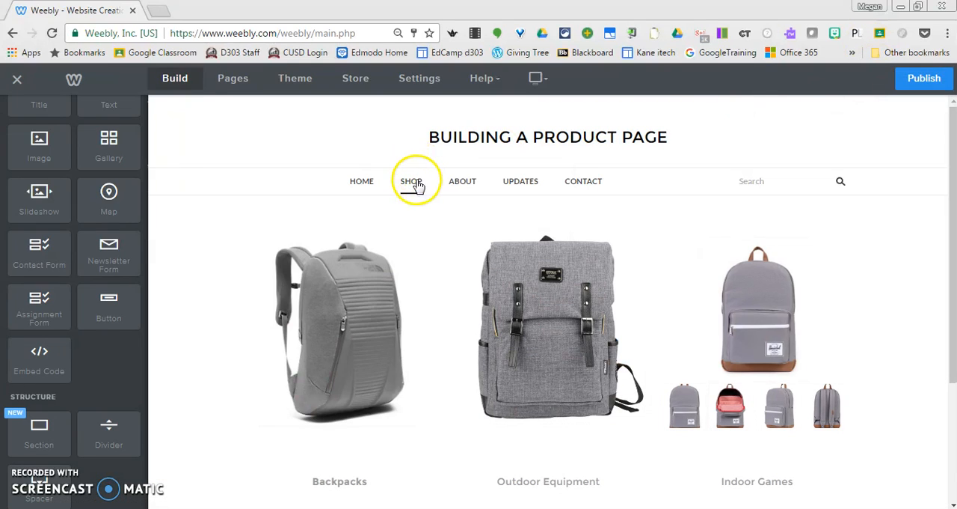
pyautogui.click(926, 80)
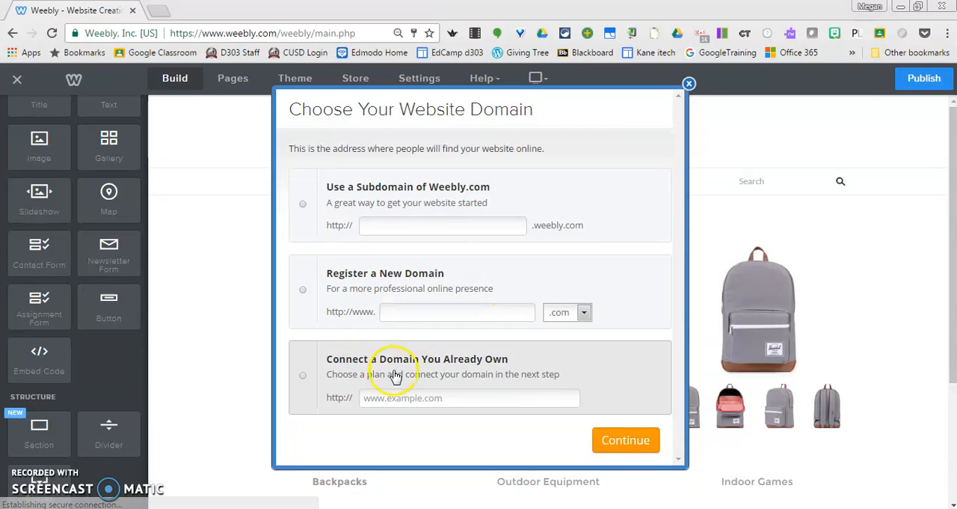
pyautogui.click(302, 207)
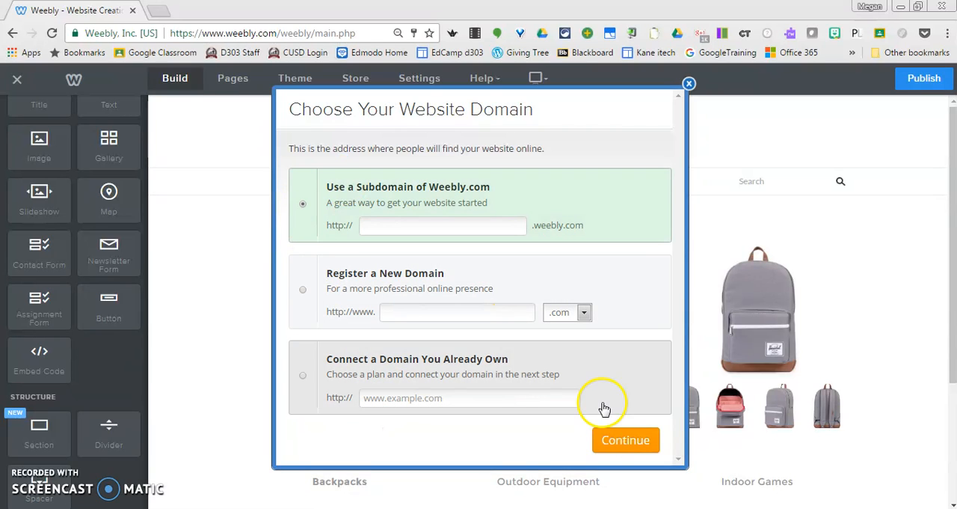
pyautogui.click(625, 440)
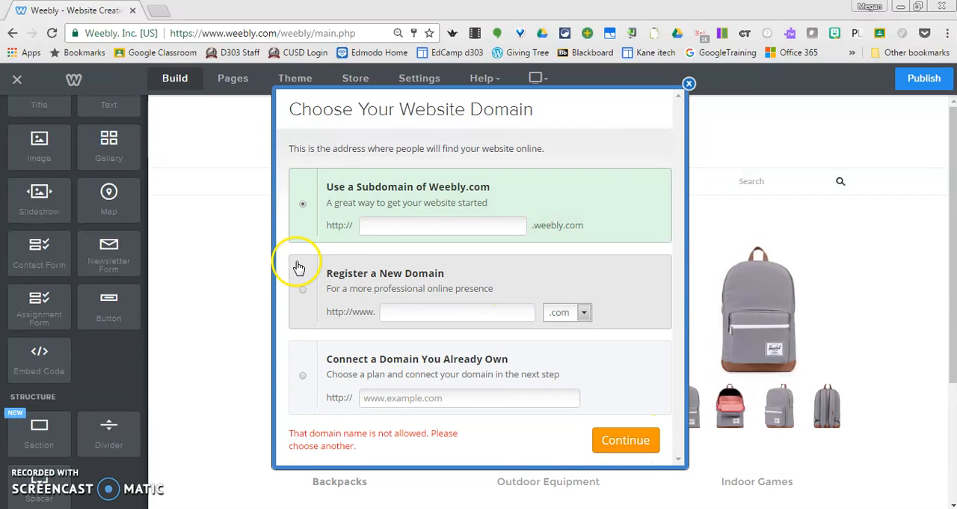
pyautogui.click(442, 218)
pyautogui.click(440, 218)
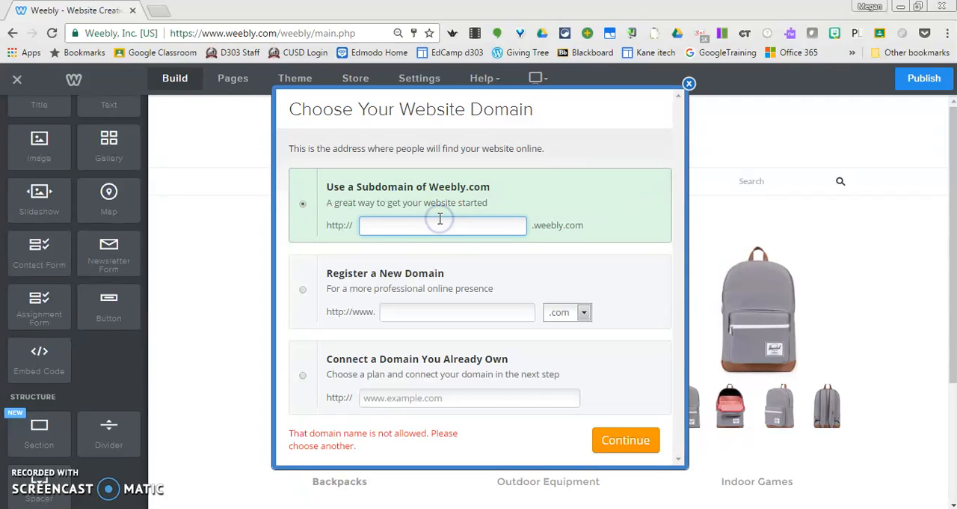
pyautogui.write('Buildaproductpage')
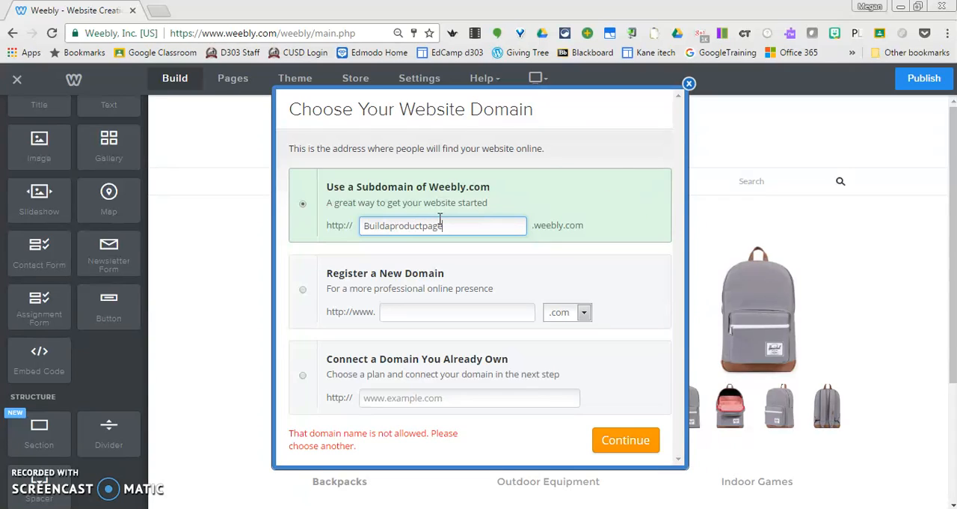
pyautogui.click(628, 441)
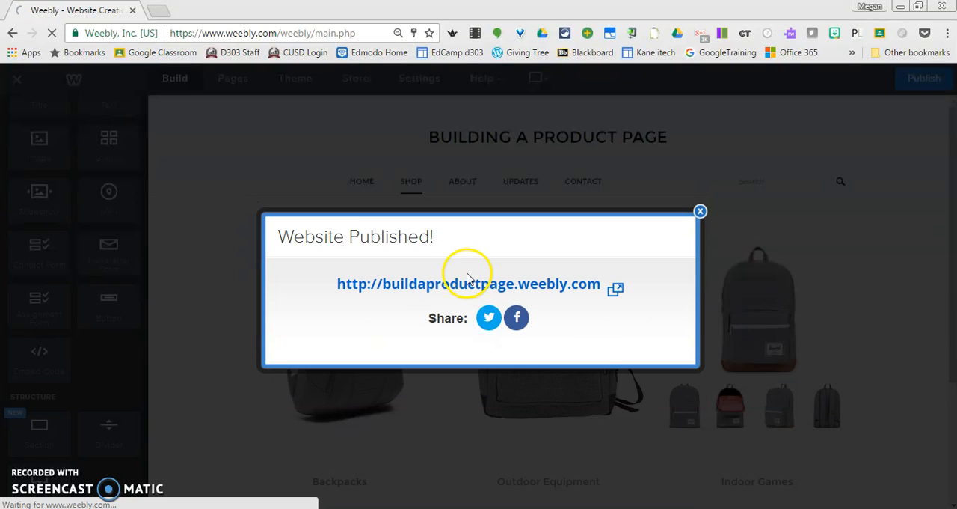
# Check the Shop page on the published site, return to the editor and dismiss the publishing notice
pyautogui.click(465, 288)
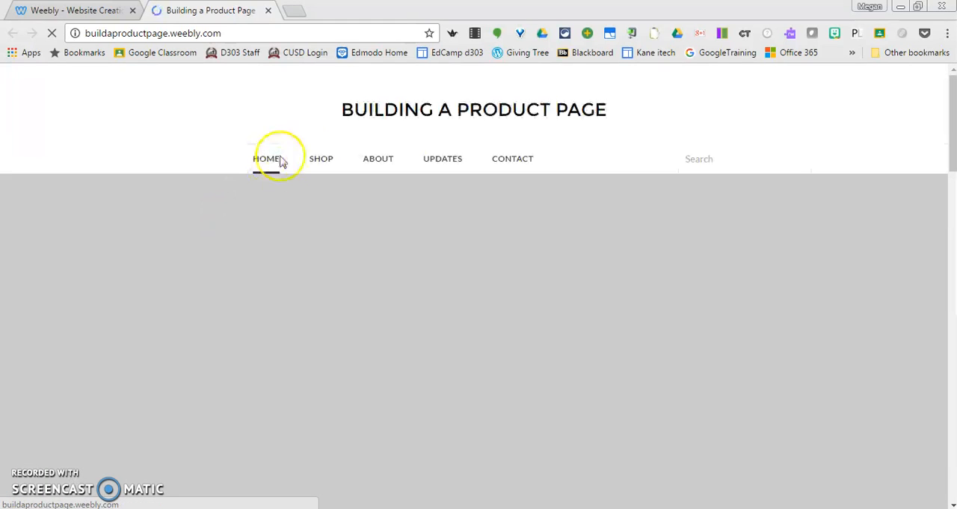
pyautogui.click(317, 162)
pyautogui.click(72, 10)
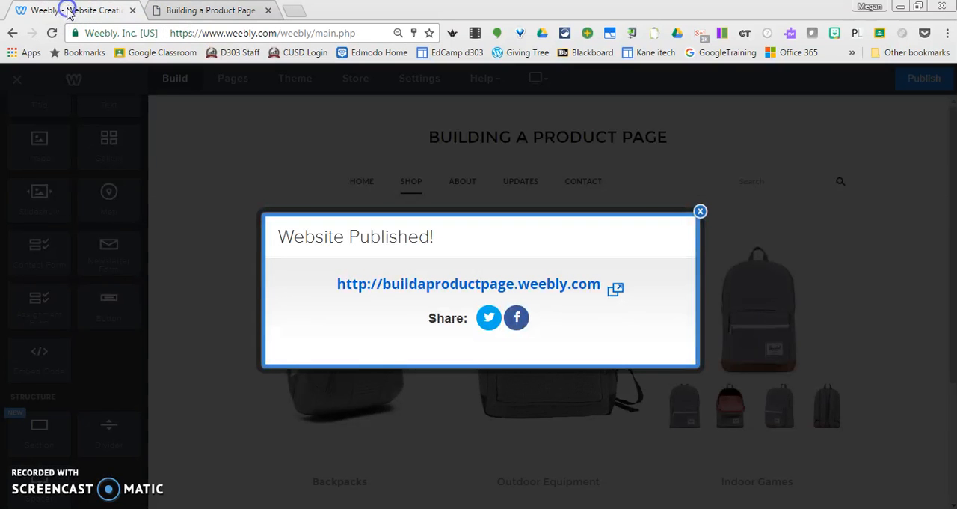
pyautogui.click(699, 211)
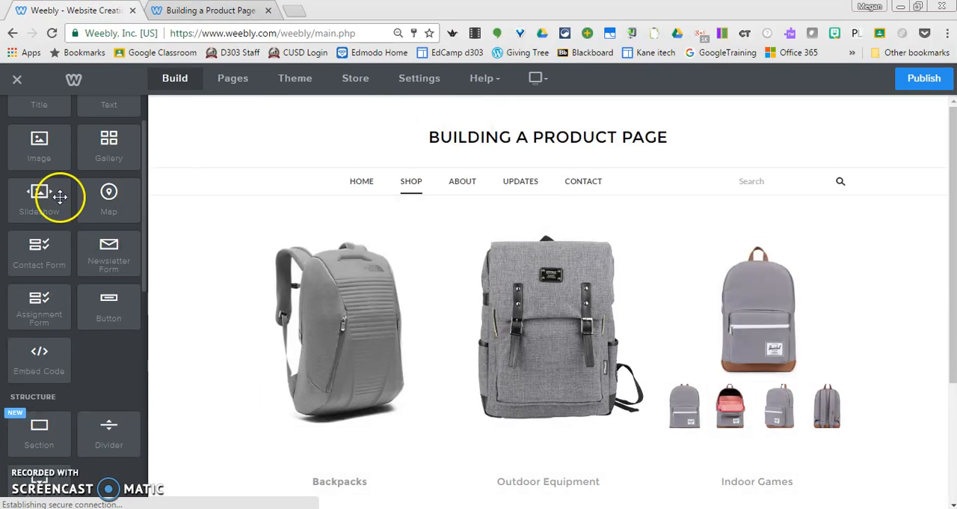
# Turn off hiding in navigation for the Backpacks subpage and republish the site
pyautogui.click(236, 80)
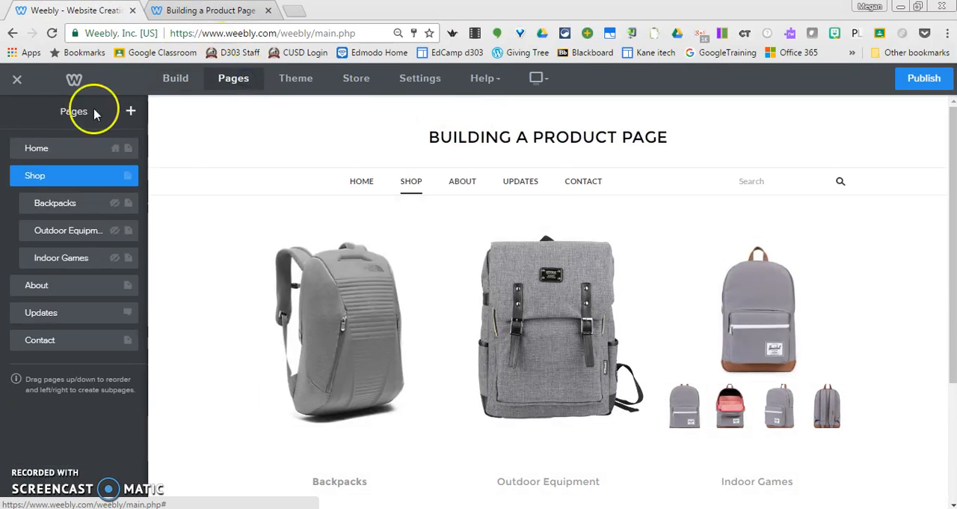
pyautogui.click(72, 205)
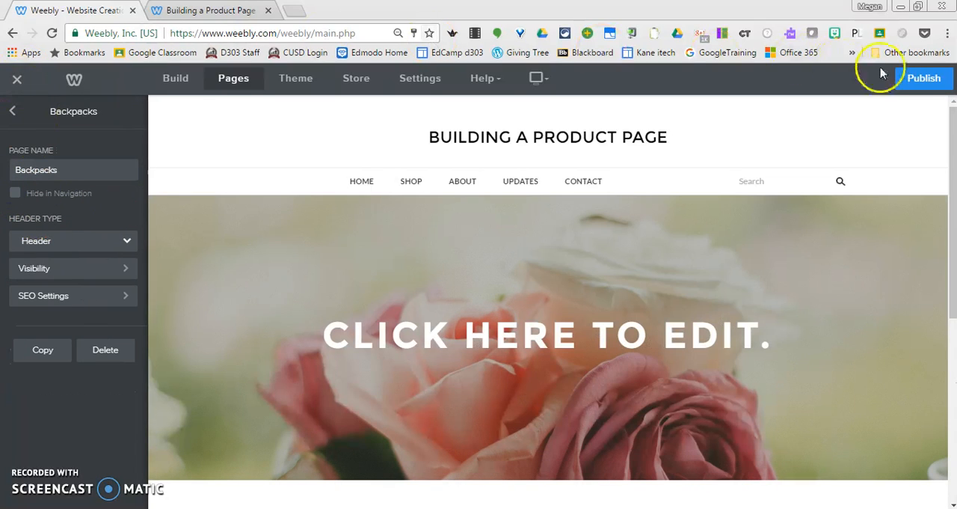
pyautogui.click(923, 80)
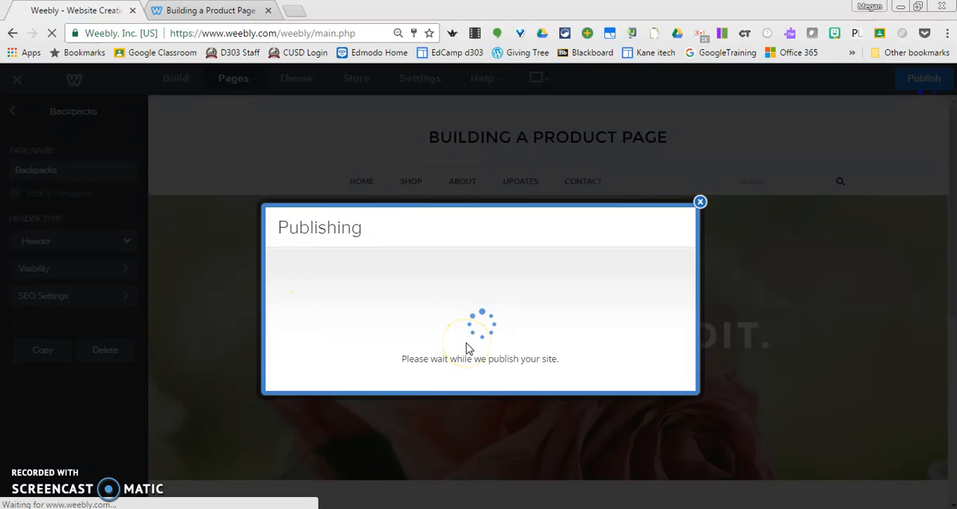
# Reload the published site and check the Backpacks subpage under Shop, then return to the editor and dismiss the publishing notice
pyautogui.click(211, 9)
pyautogui.click(51, 33)
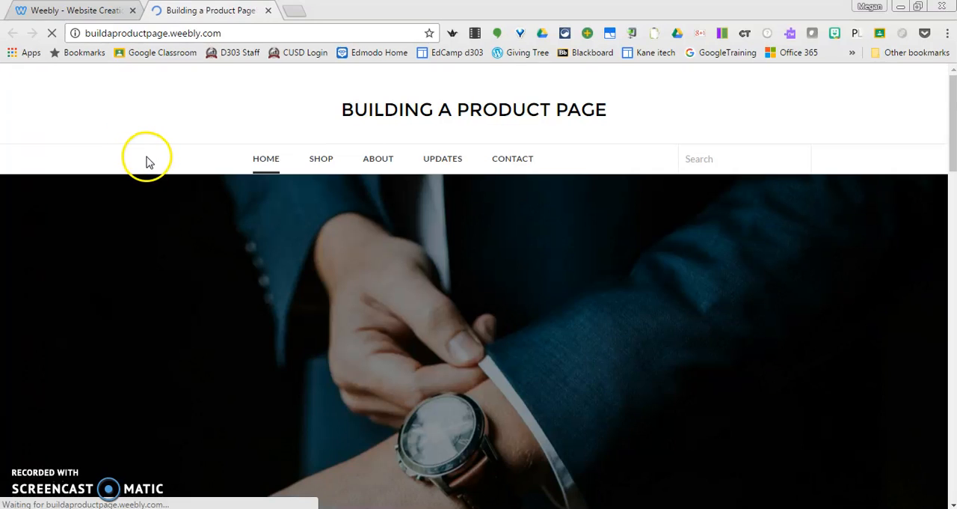
pyautogui.moveTo(318, 165)
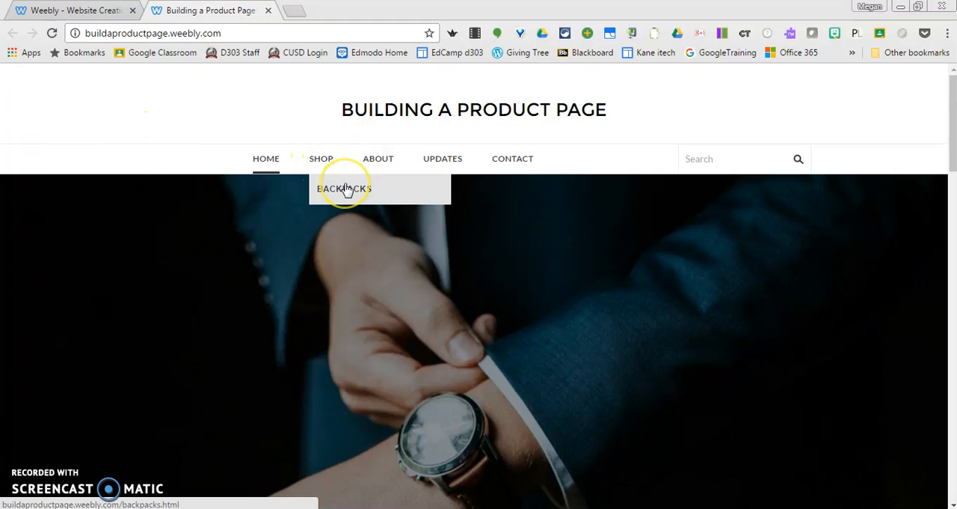
pyautogui.click(346, 190)
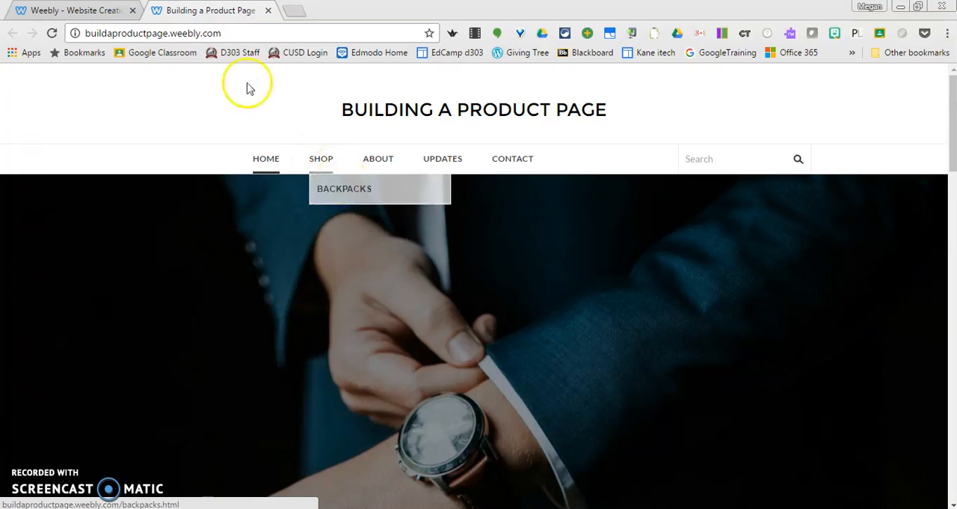
pyautogui.click(75, 10)
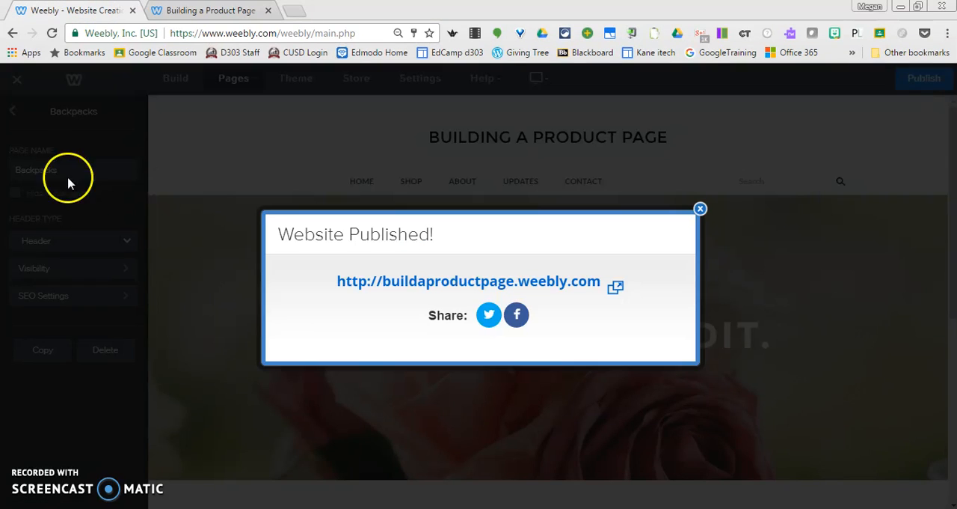
pyautogui.click(700, 209)
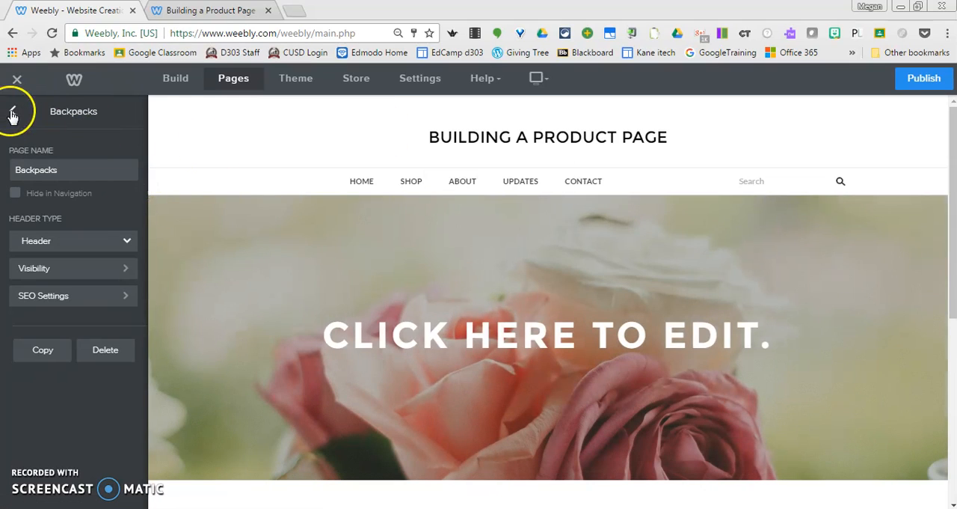
# Return to the Shop page in the editor and link the picture above the Backpacks caption to the standard page Backpacks
pyautogui.click(12, 114)
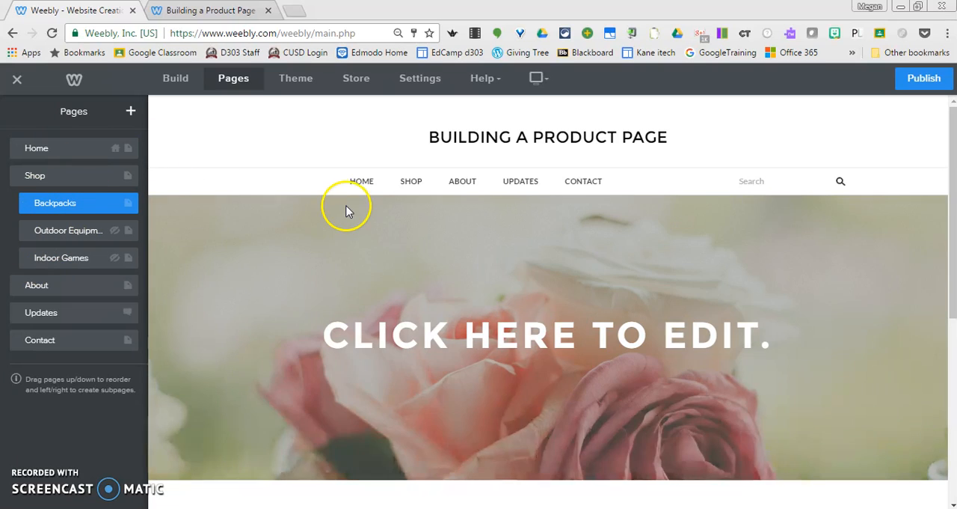
pyautogui.click(411, 184)
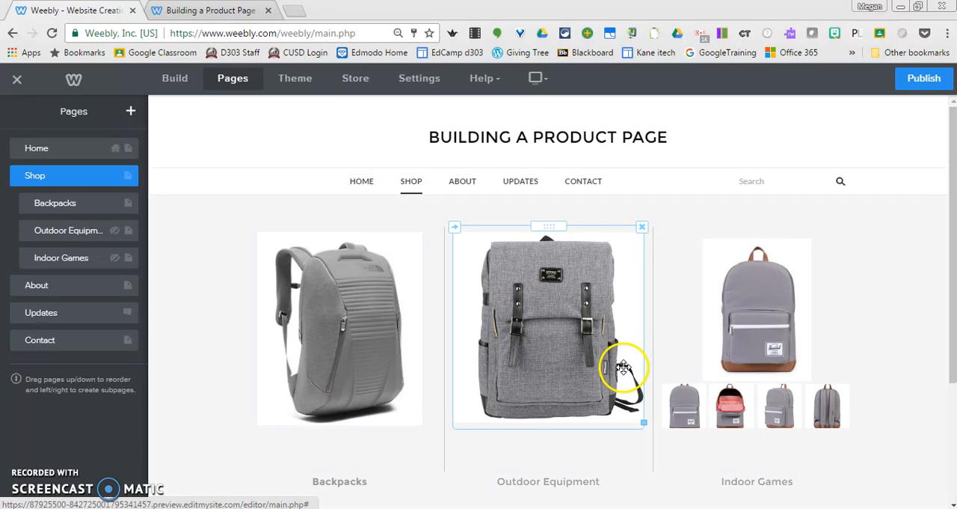
pyautogui.scroll(-1, 955, 190)
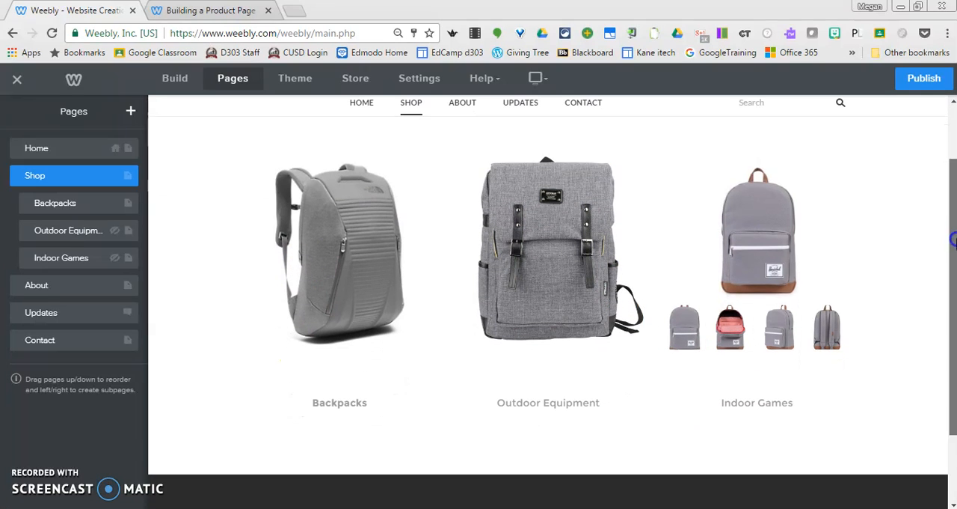
pyautogui.click(329, 230)
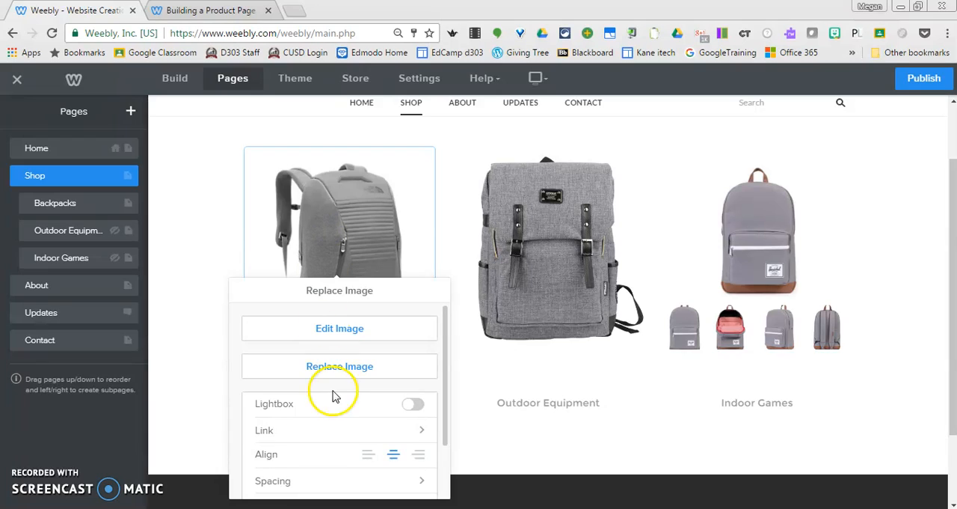
pyautogui.click(277, 430)
pyautogui.click(303, 343)
pyautogui.click(307, 431)
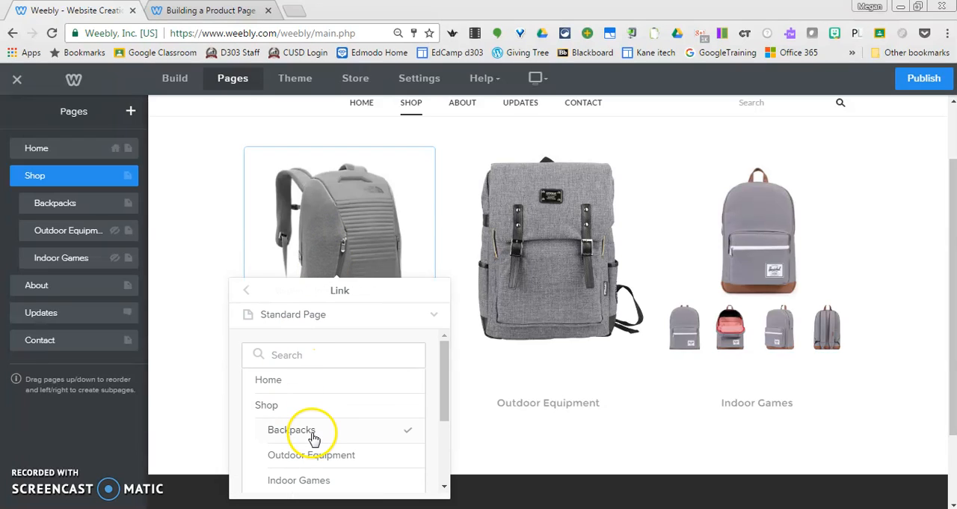
pyautogui.click(260, 378)
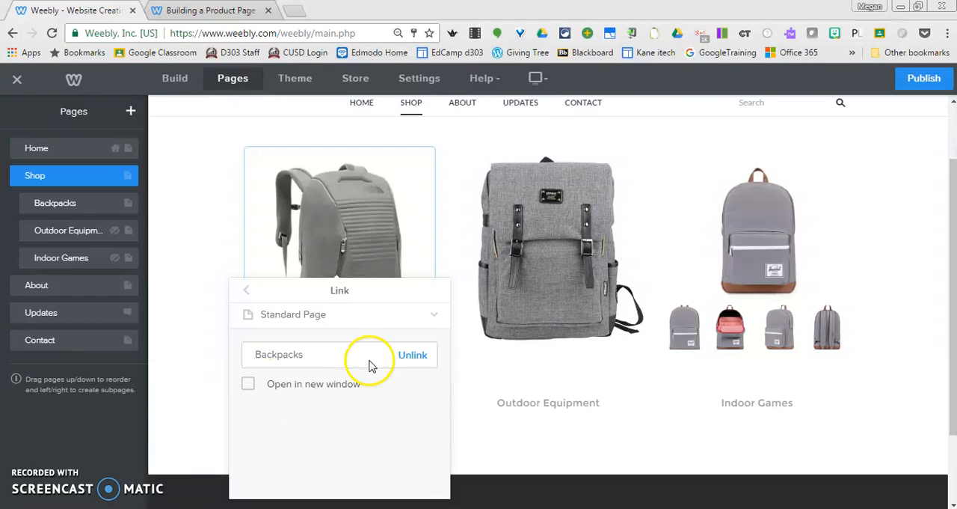
pyautogui.click(247, 291)
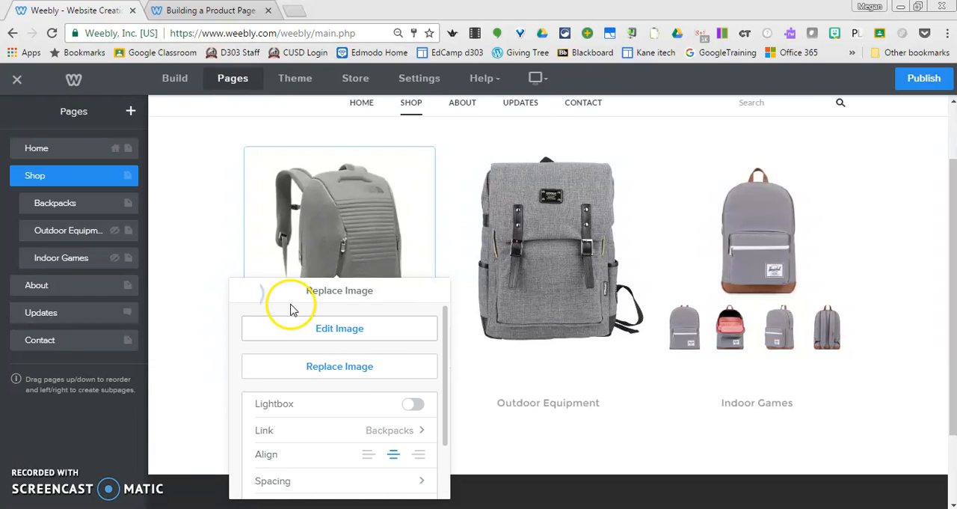
pyautogui.click(197, 250)
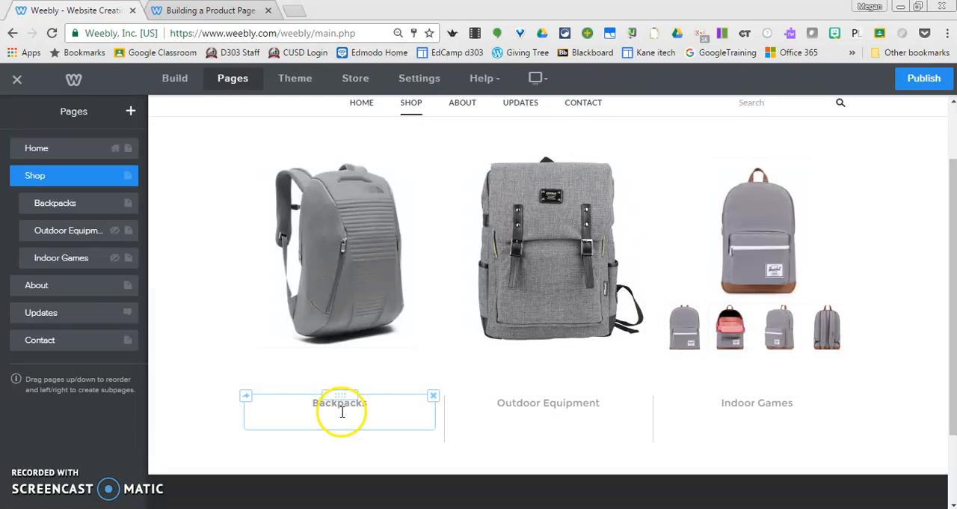
# Link the Backpacks caption text on the Shop page to the standard page Backpacks
pyautogui.click(342, 406)
pyautogui.click(344, 404)
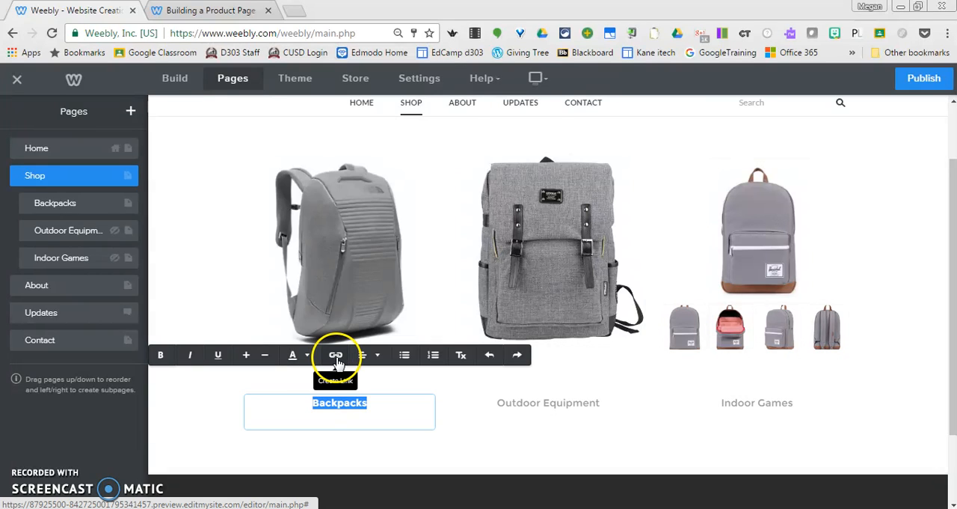
pyautogui.click(337, 357)
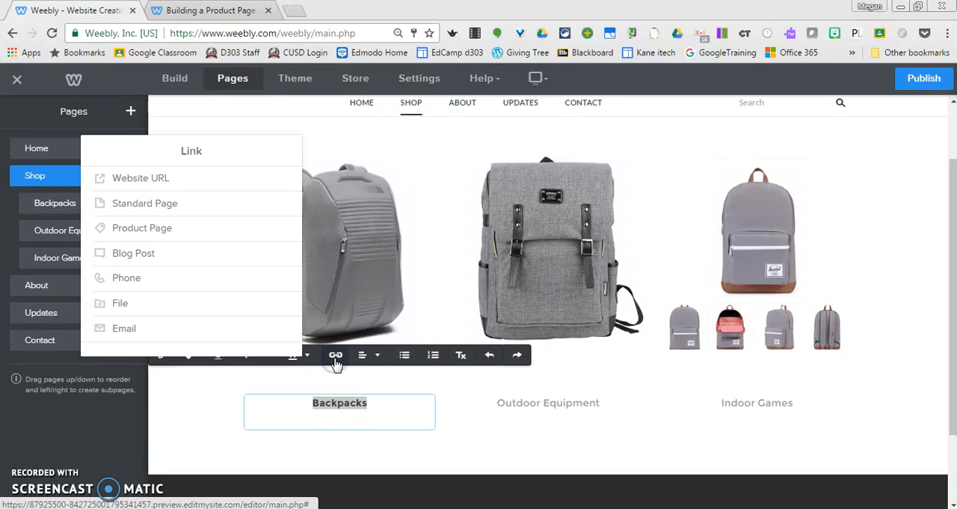
pyautogui.click(184, 212)
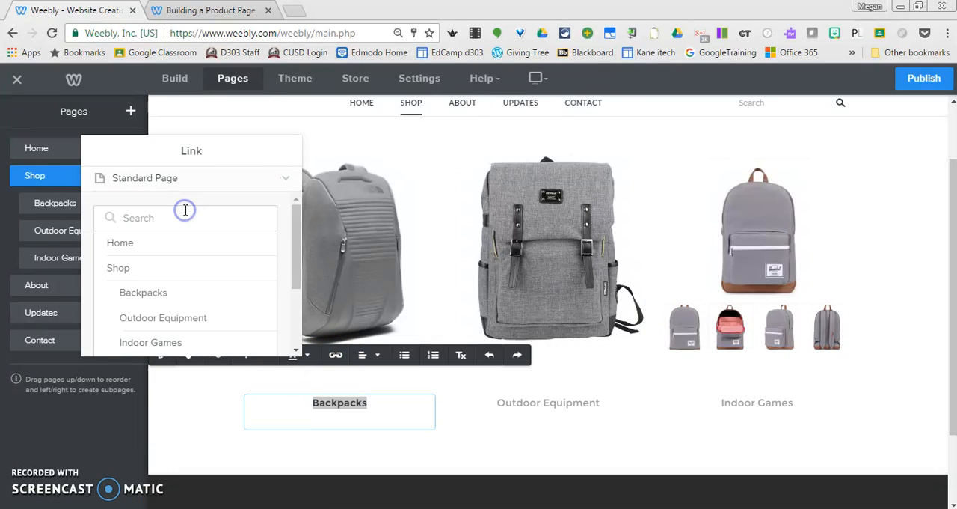
pyautogui.click(169, 295)
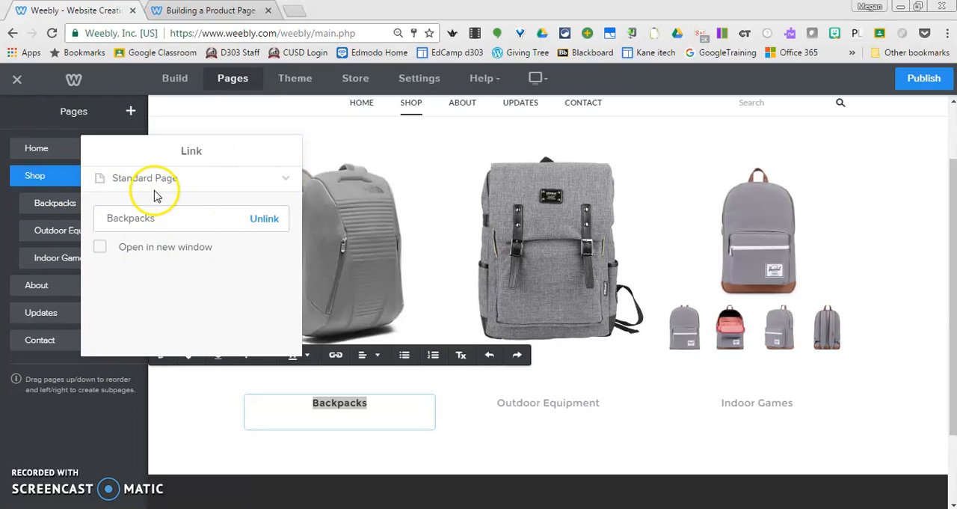
pyautogui.click(439, 252)
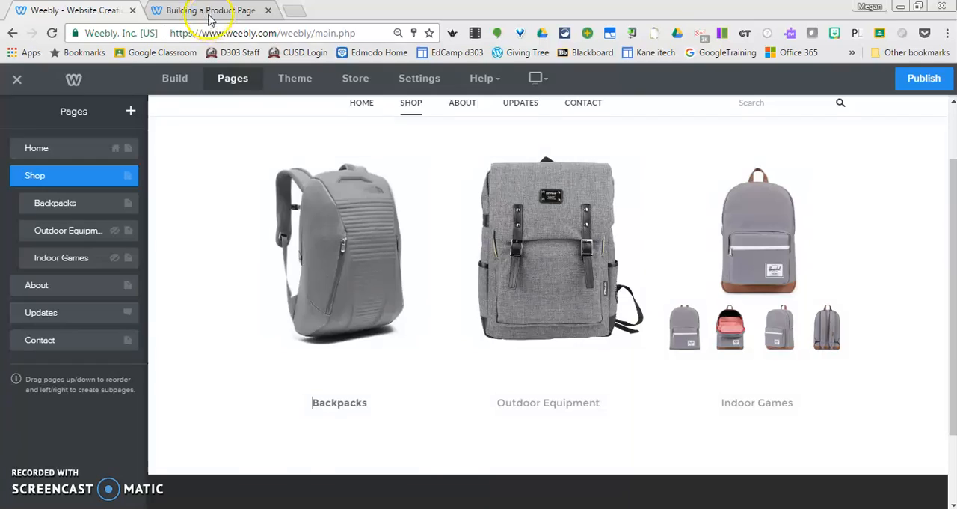
# Reload the published site and view its Backpacks page, then return to the Weebly editor and exit it
pyautogui.click(209, 12)
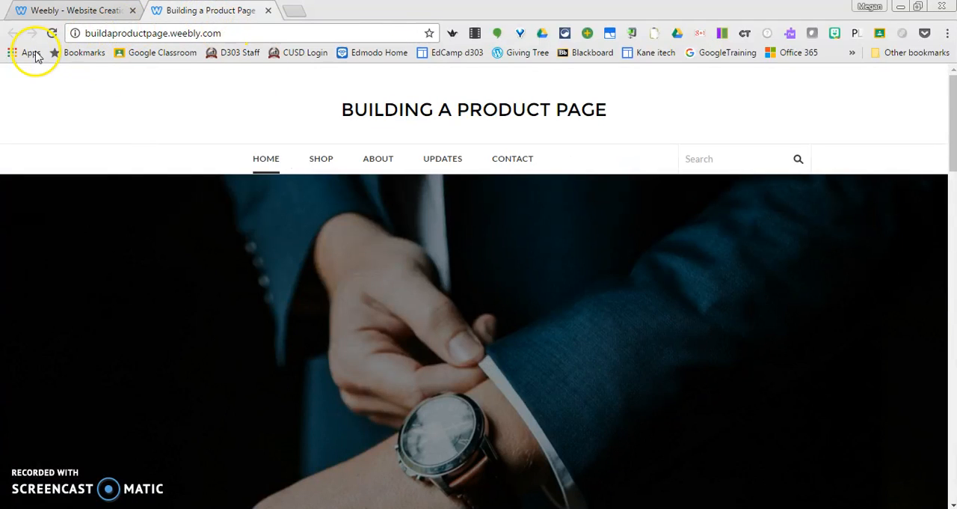
pyautogui.click(51, 34)
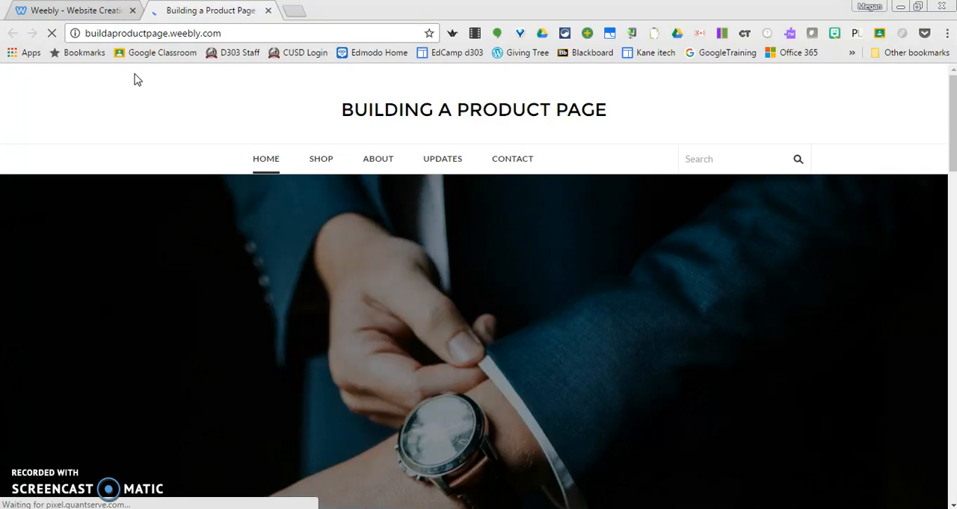
pyautogui.click(321, 161)
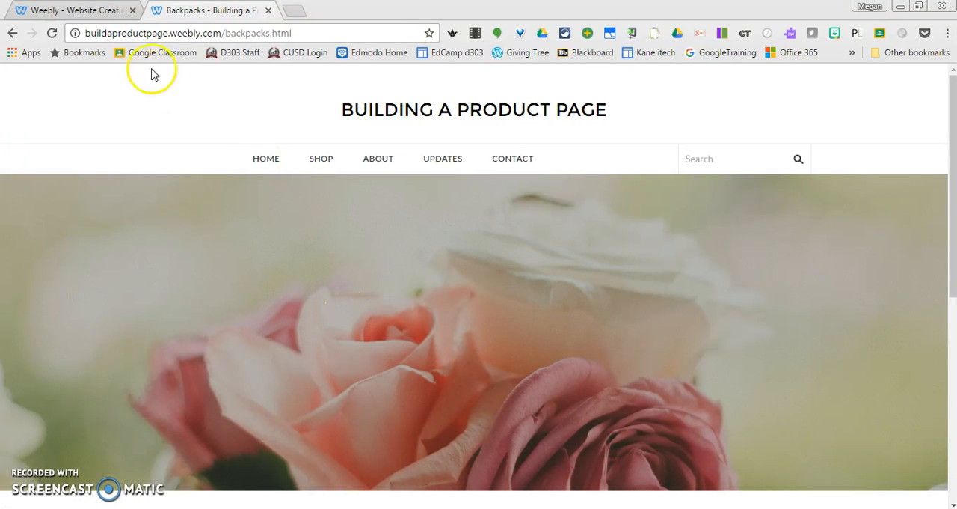
pyautogui.click(61, 7)
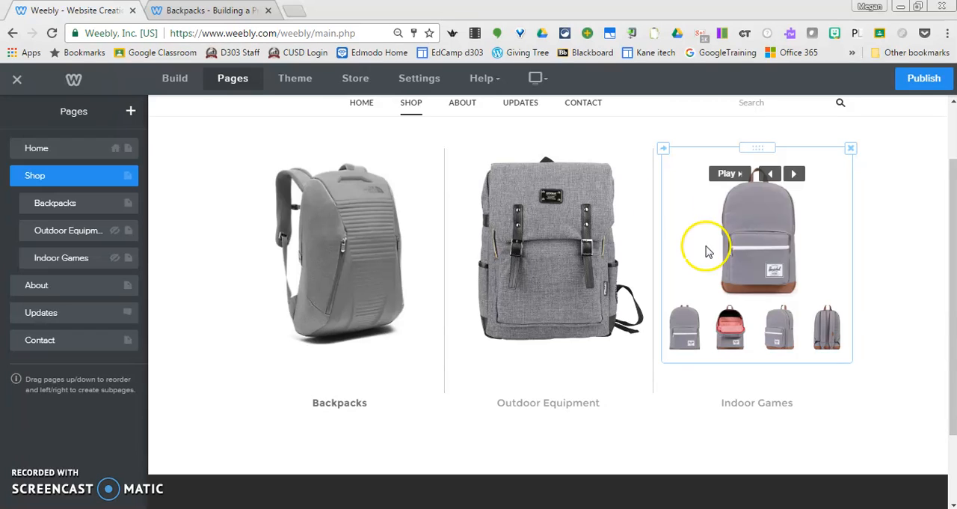
pyautogui.click(18, 83)
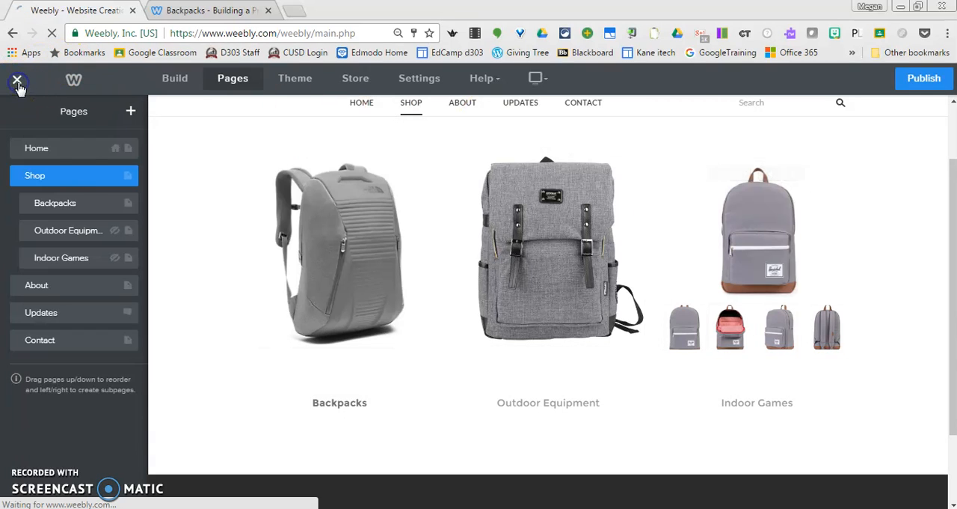